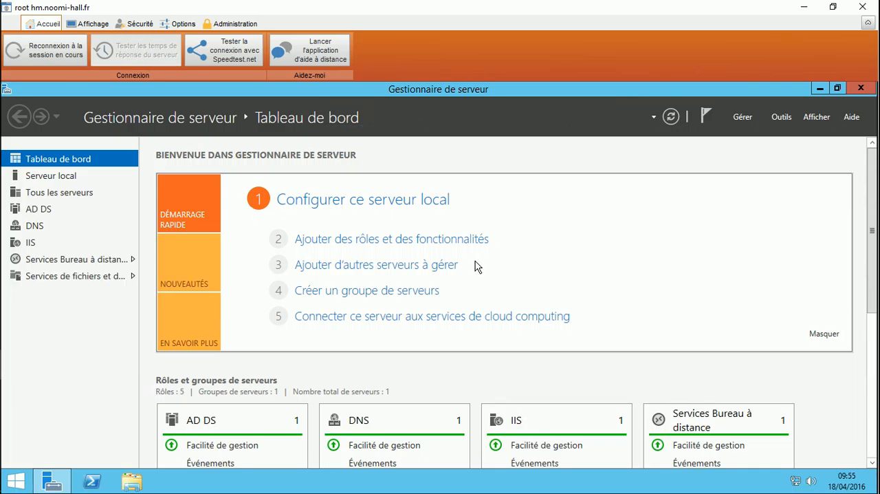
Collapse the remote session's ribbon and set the server's taskbar to hide automatically
{"action": "left_click", "coordinate": [868, 25]}
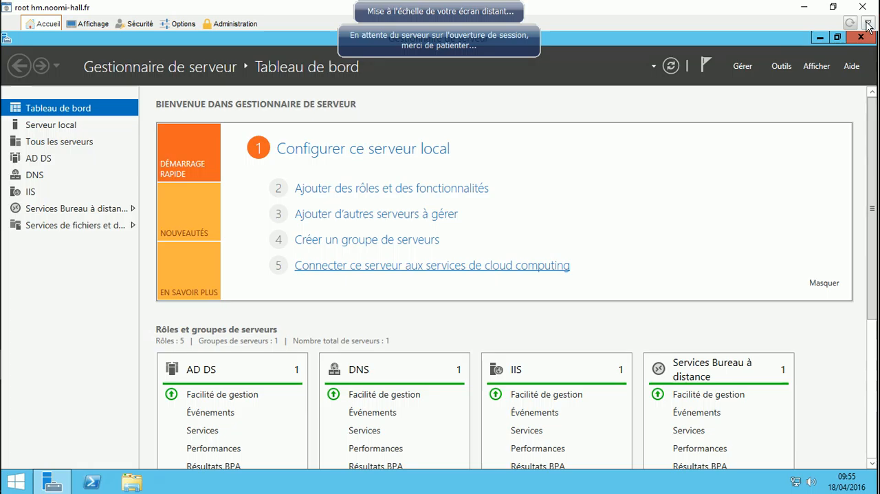
{"action": "right_click", "coordinate": [576, 486]}
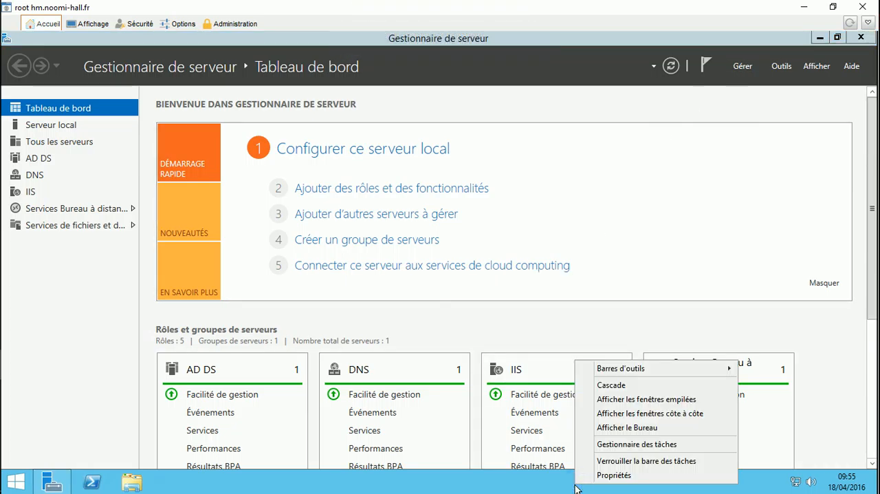
{"action": "left_click", "coordinate": [615, 475]}
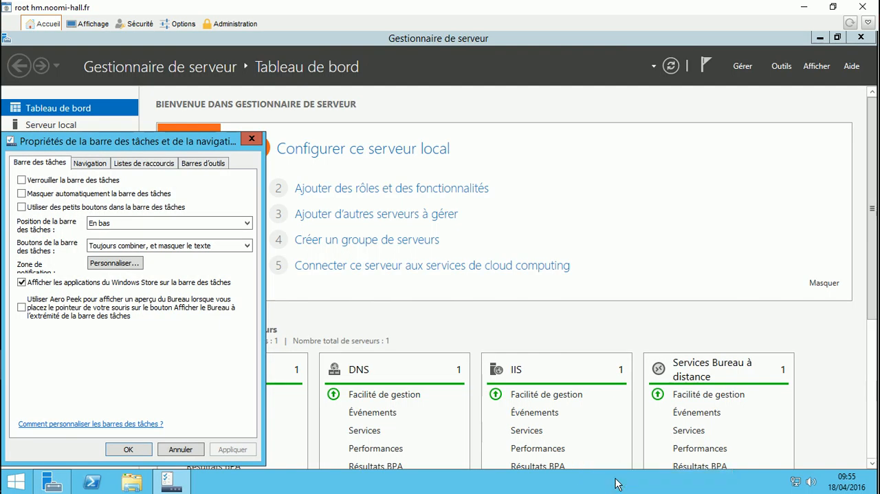
{"action": "left_click", "coordinate": [48, 198]}
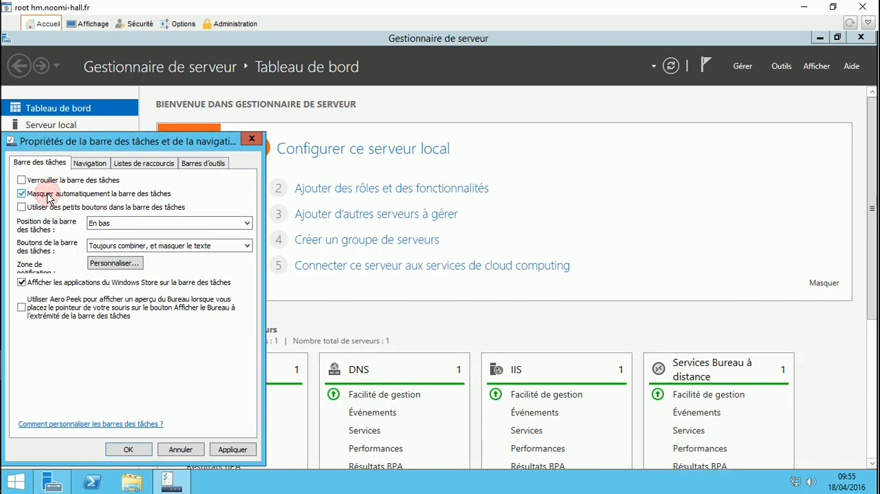
{"action": "left_click", "coordinate": [119, 451]}
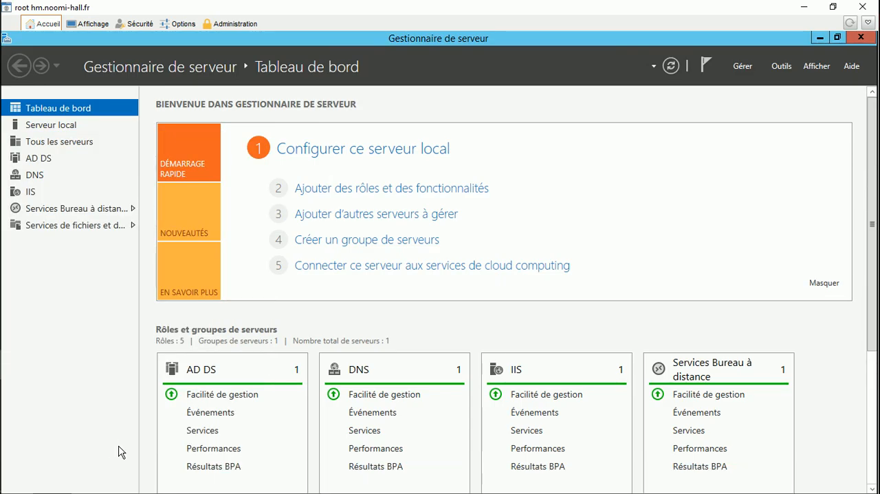
Launch the Install_RDS_Noomi-hallSuite64 installer from the Install Suite folder in Téléchargements
{"action": "mouse_move", "coordinate": [115, 488]}
{"action": "left_click", "coordinate": [143, 483]}
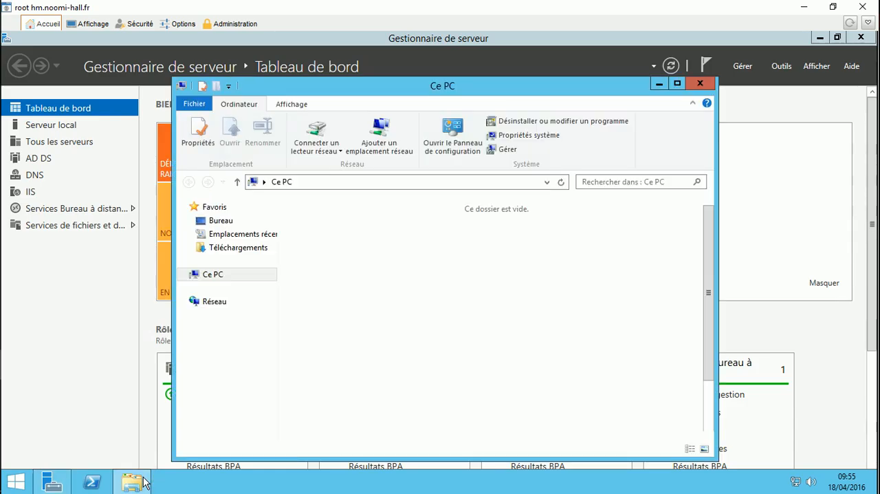
{"action": "left_click", "coordinate": [238, 249]}
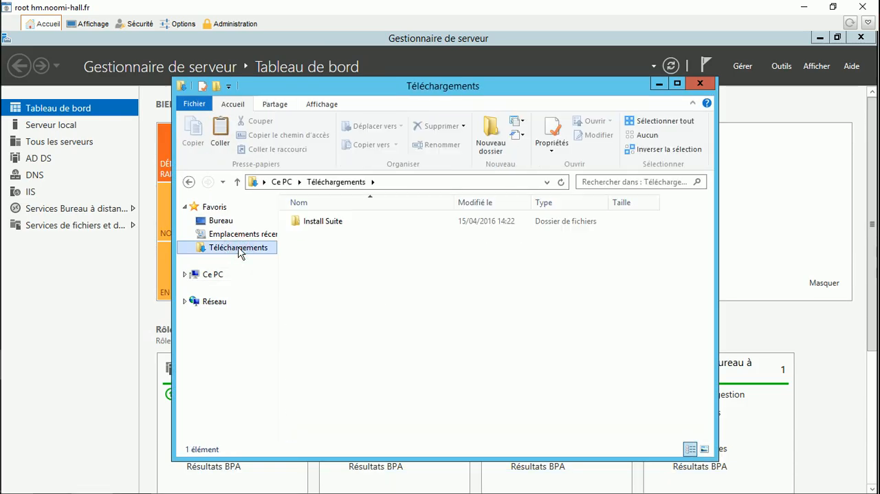
{"action": "double_click", "coordinate": [324, 222]}
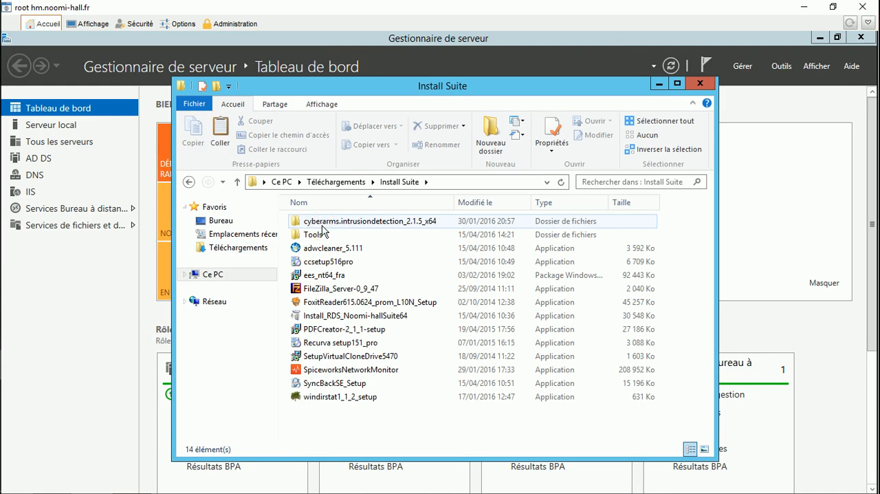
{"action": "left_click", "coordinate": [365, 320]}
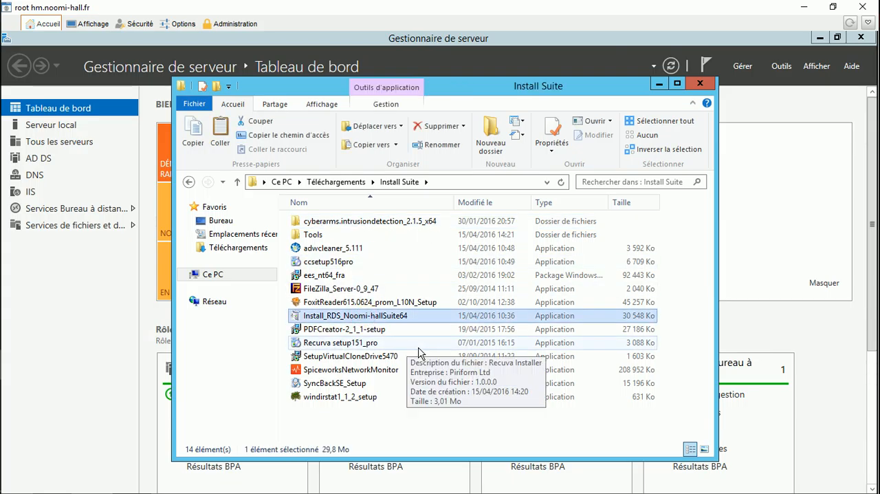
{"action": "double_click", "coordinate": [300, 318]}
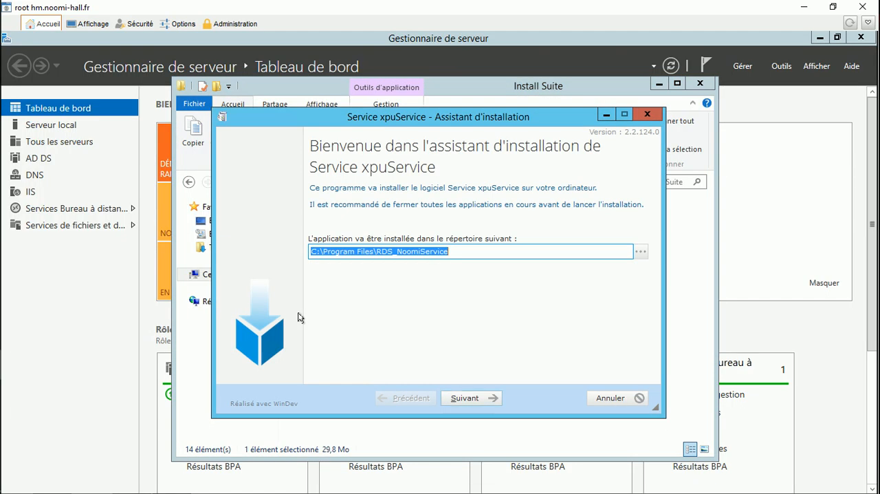
Install Service xpuService in C:\Program Files\RDS_NoomiService, finish the wizard and minimize the file window
{"action": "left_click", "coordinate": [464, 400]}
{"action": "left_click", "coordinate": [465, 398]}
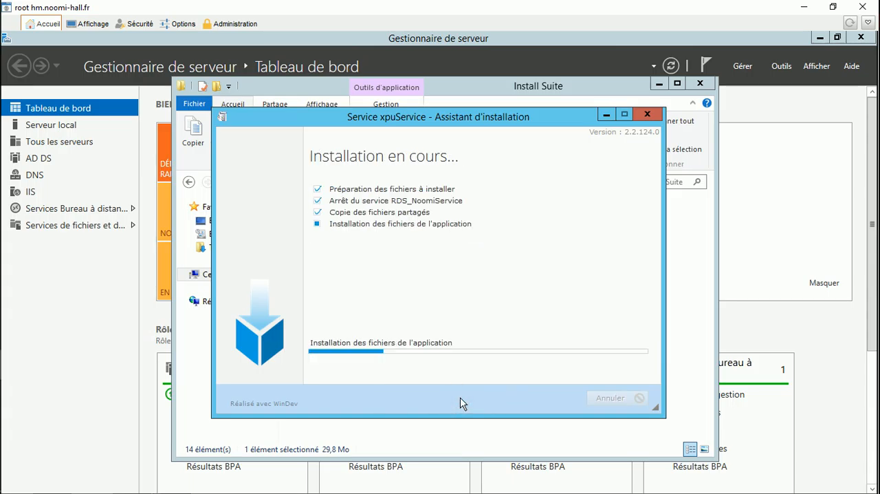
{"action": "left_click", "coordinate": [463, 399]}
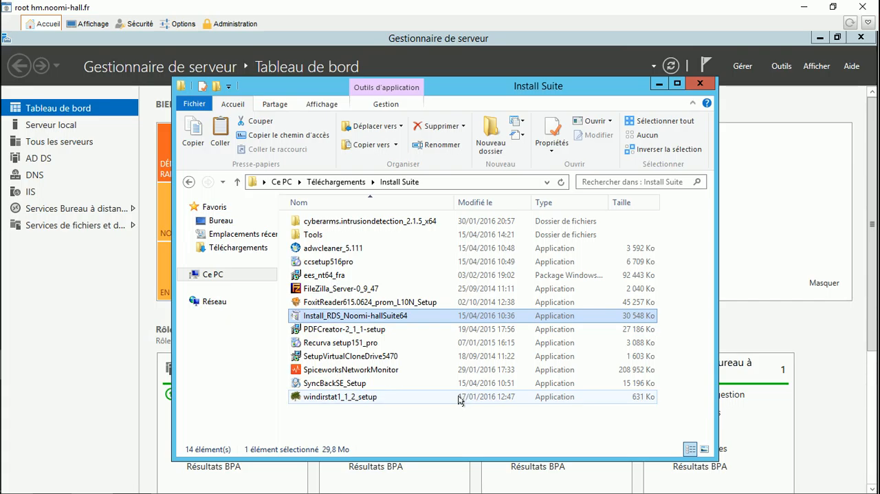
{"action": "left_click", "coordinate": [659, 83]}
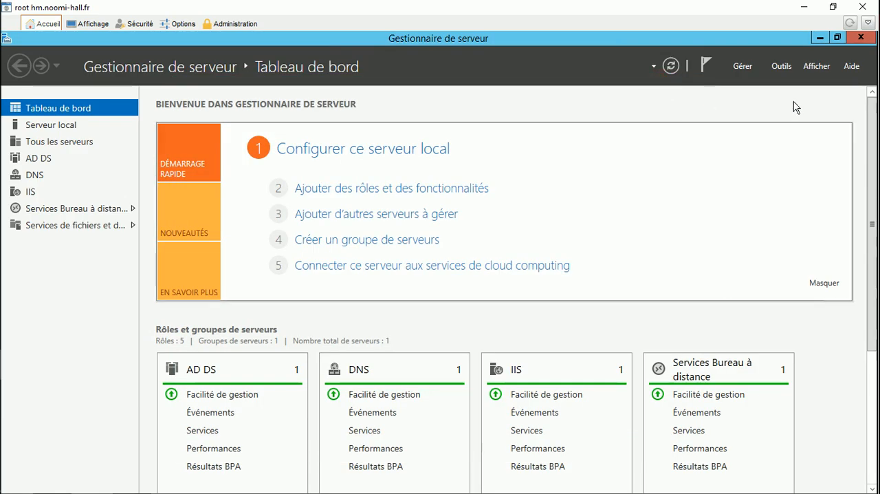
Start a new inbound program rule in the advanced Windows firewall for RDP_Service64.exe from the RDS_NoomiService folder
{"action": "left_click", "coordinate": [781, 66]}
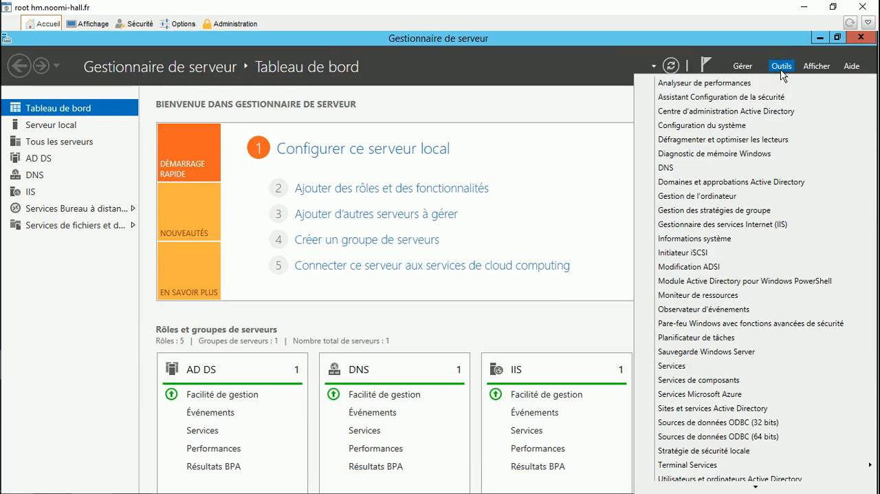
{"action": "left_click", "coordinate": [759, 322]}
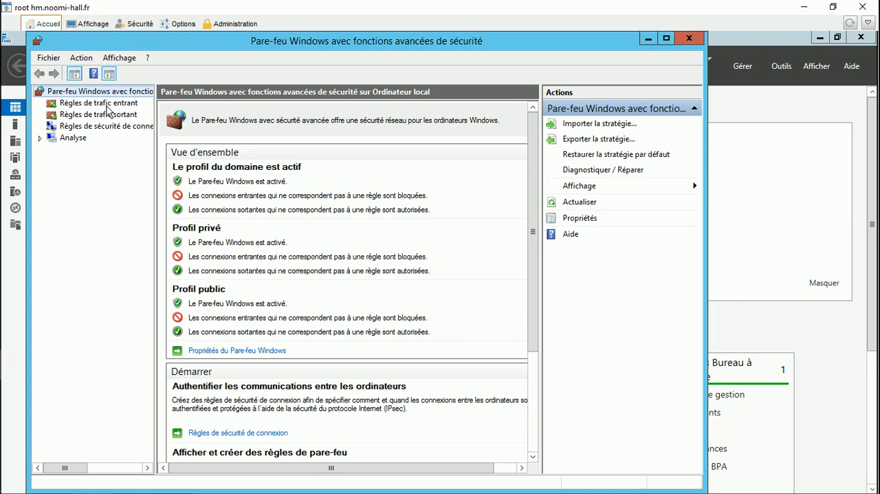
{"action": "left_click", "coordinate": [107, 103]}
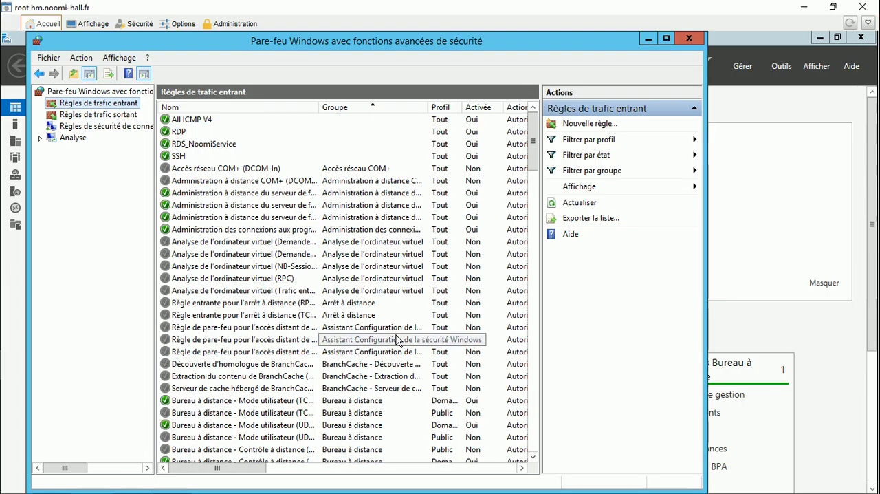
{"action": "left_click", "coordinate": [606, 125]}
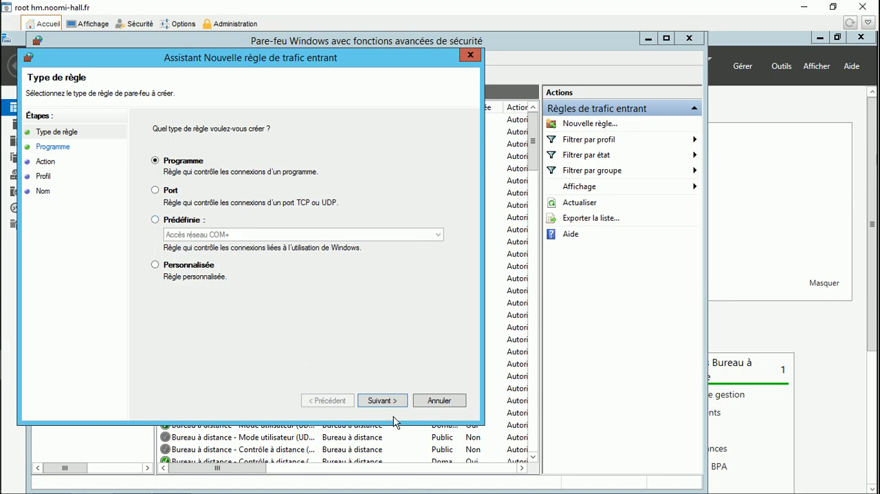
{"action": "left_click", "coordinate": [387, 400]}
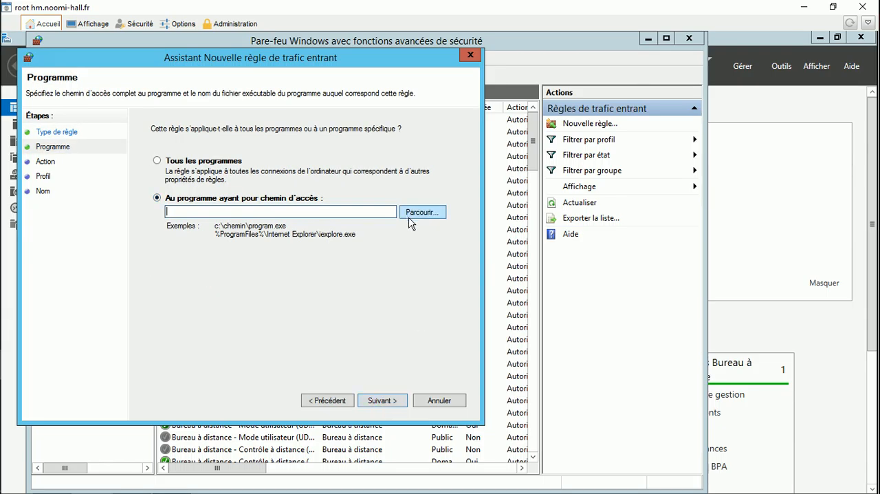
{"action": "left_click", "coordinate": [413, 213]}
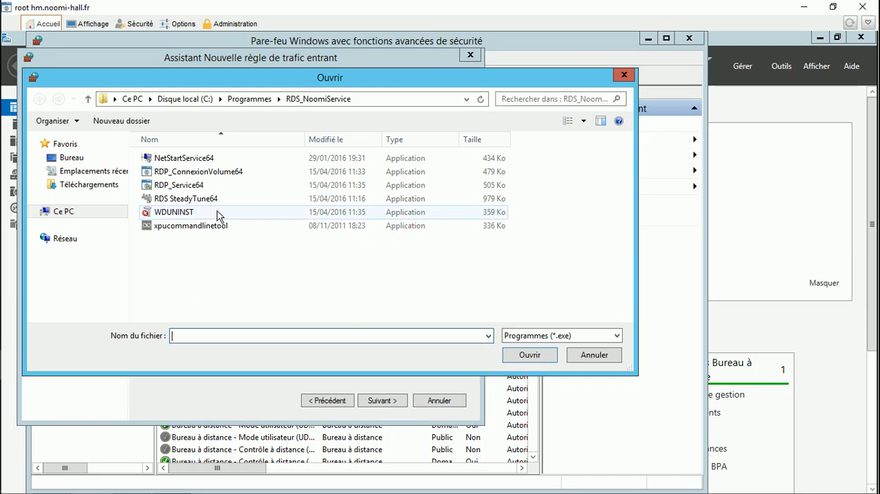
{"action": "left_click", "coordinate": [177, 184]}
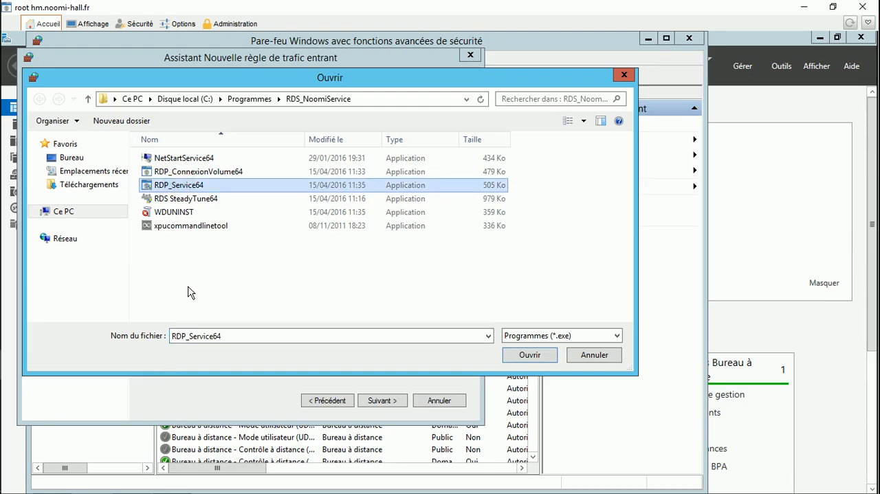
{"action": "left_click", "coordinate": [528, 355]}
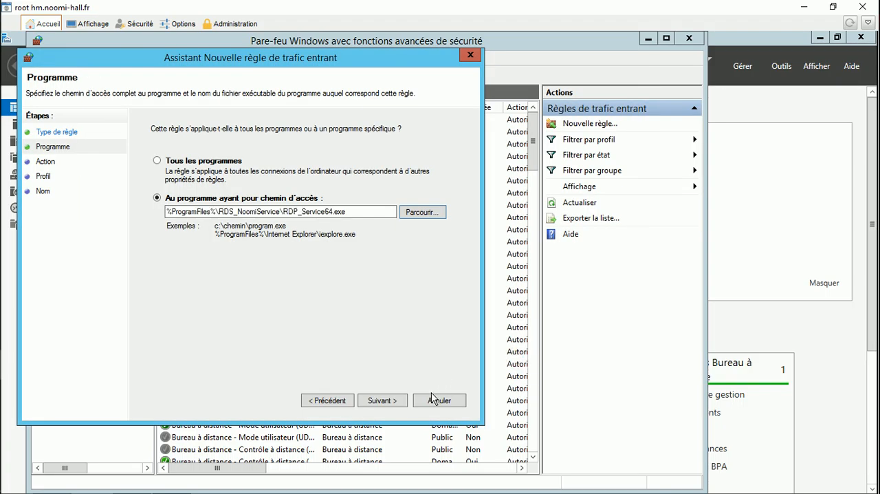
Allow the connection with the default profiles, name the inbound rule RDS_NoomiService and finish it
{"action": "left_click", "coordinate": [385, 402]}
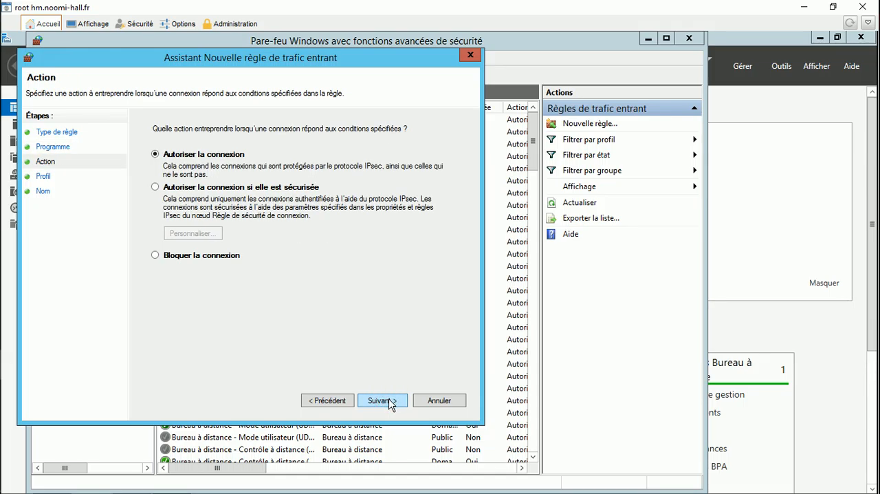
{"action": "left_click", "coordinate": [383, 400]}
{"action": "left_click", "coordinate": [384, 400]}
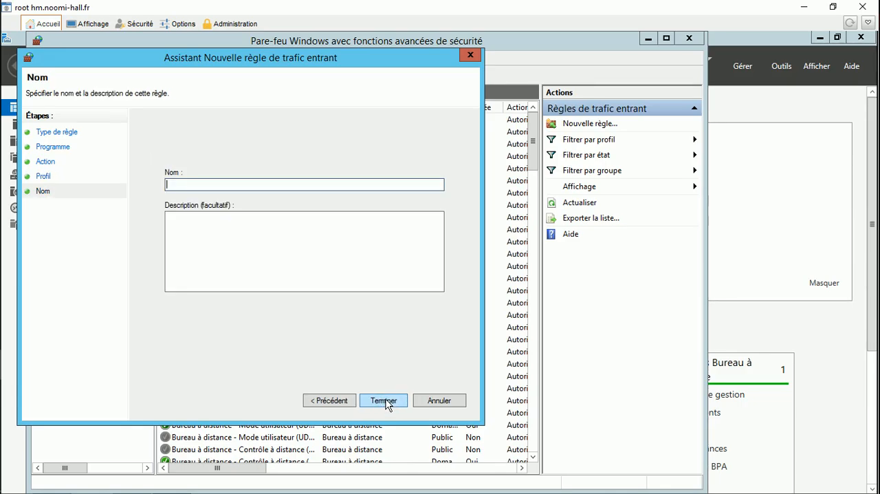
{"action": "type", "text": "RDS_Noomi"}
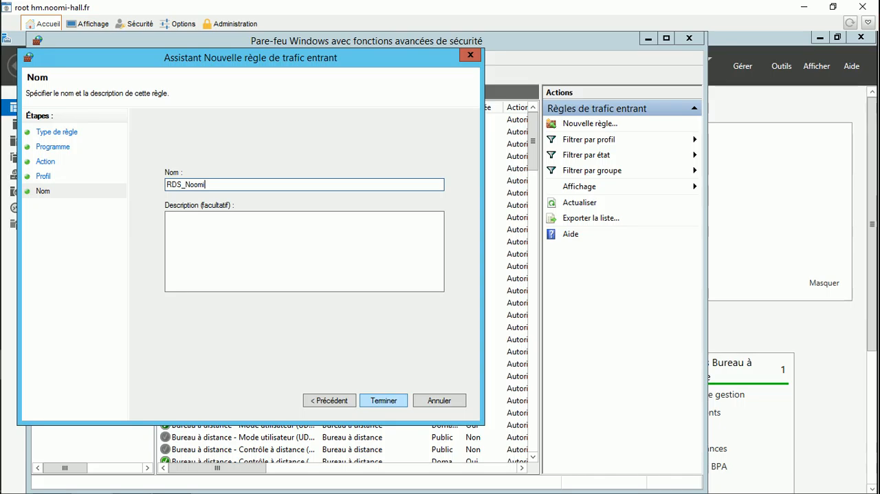
{"action": "type", "text": "Servic"}
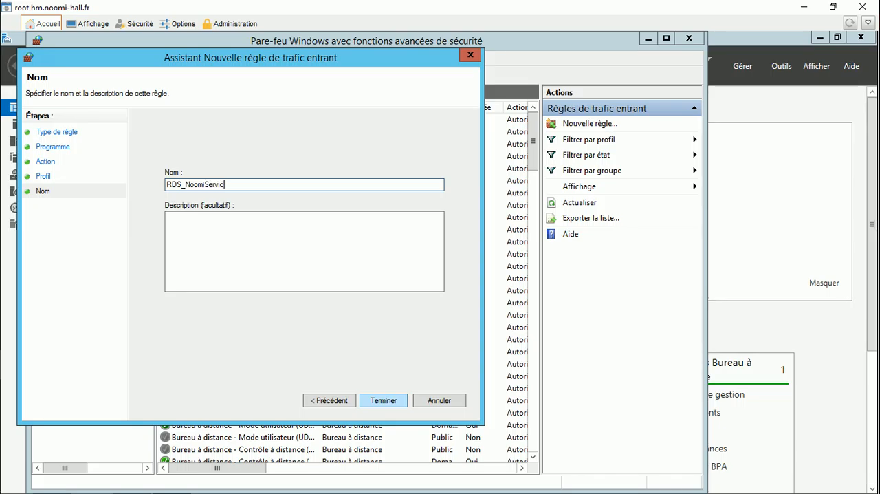
{"action": "left_click", "coordinate": [383, 400]}
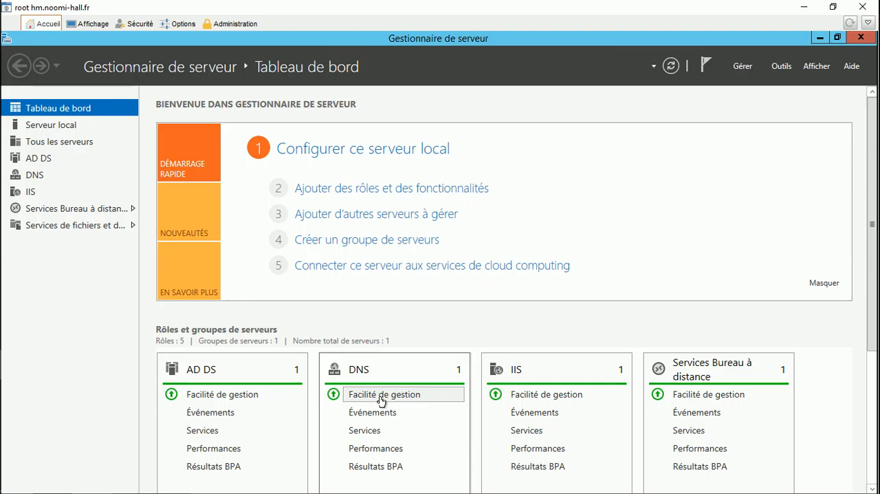
Start a new session collection in Services Bureau à distance and name it Noomi-hall
{"action": "left_click", "coordinate": [50, 215]}
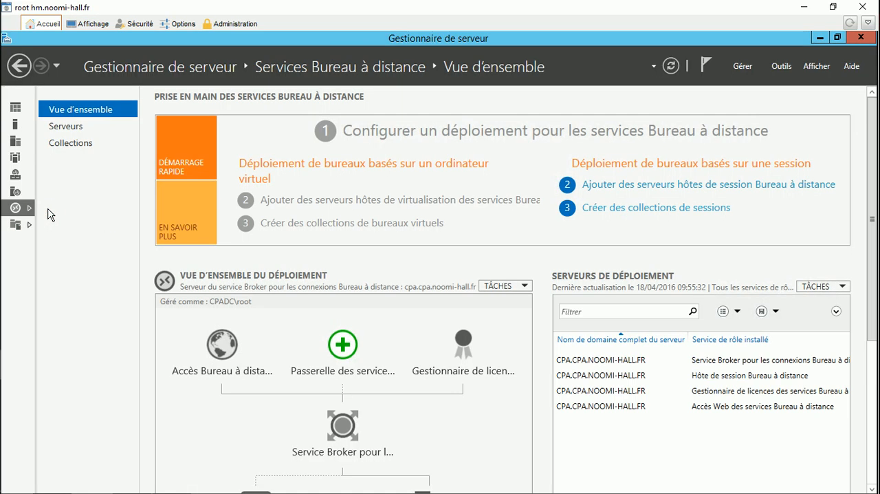
{"action": "left_click", "coordinate": [76, 145]}
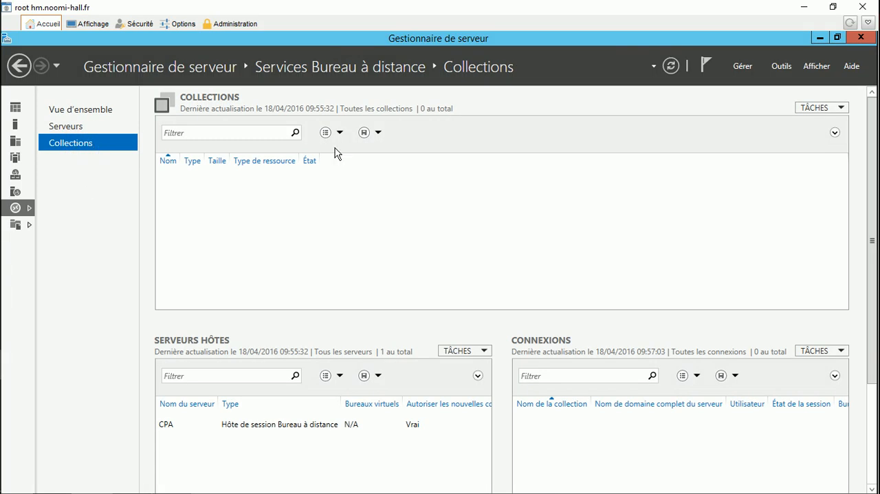
{"action": "left_click", "coordinate": [811, 108]}
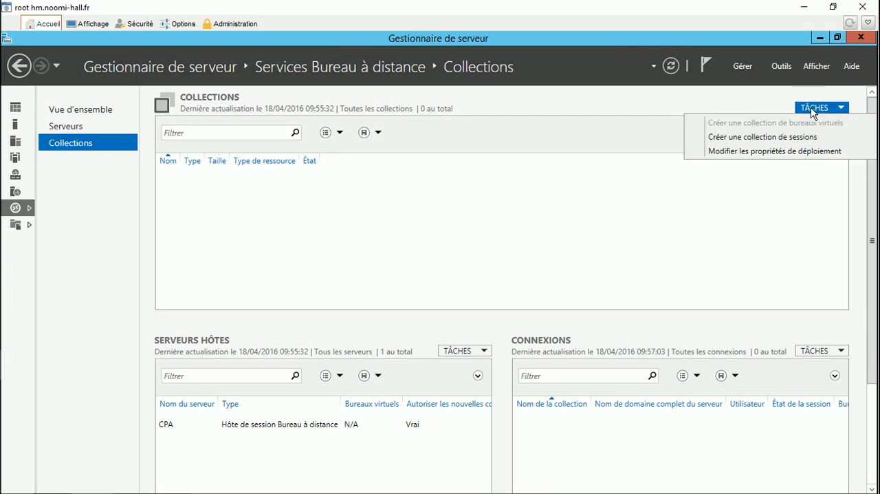
{"action": "left_click", "coordinate": [809, 140]}
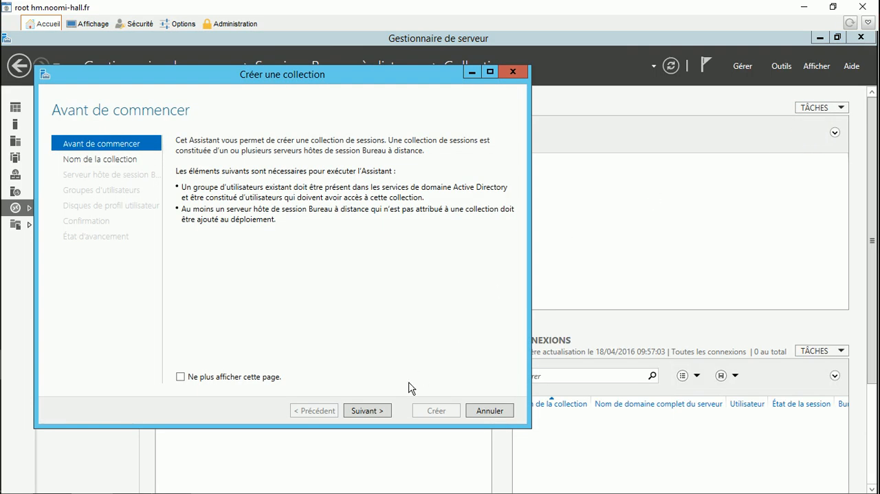
{"action": "left_click", "coordinate": [373, 412]}
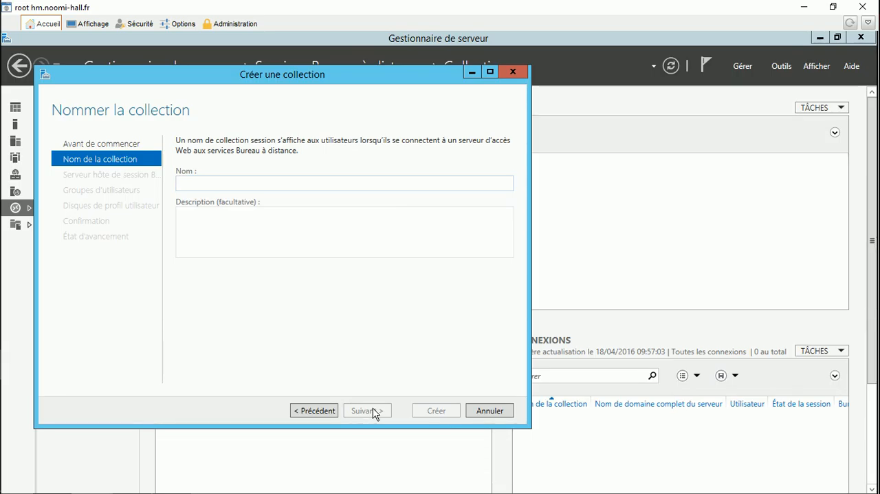
{"action": "type", "text": "Noomi-hall"}
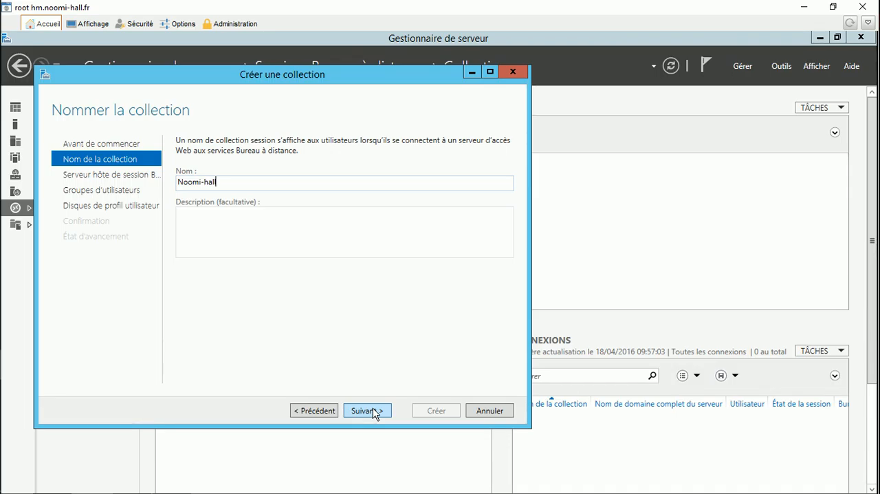
{"action": "left_click", "coordinate": [374, 411]}
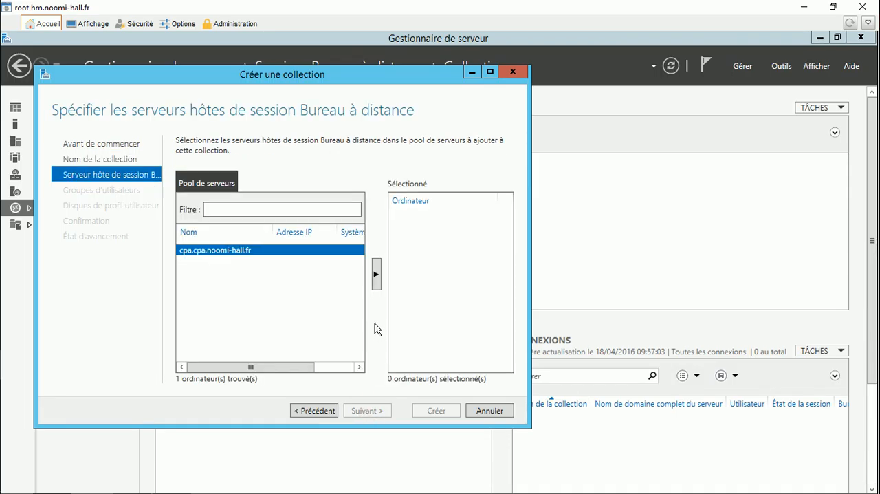
Add cpa.cpa.noomi-hall.fr as the collection's session host server and continue to the user groups
{"action": "left_click", "coordinate": [376, 275]}
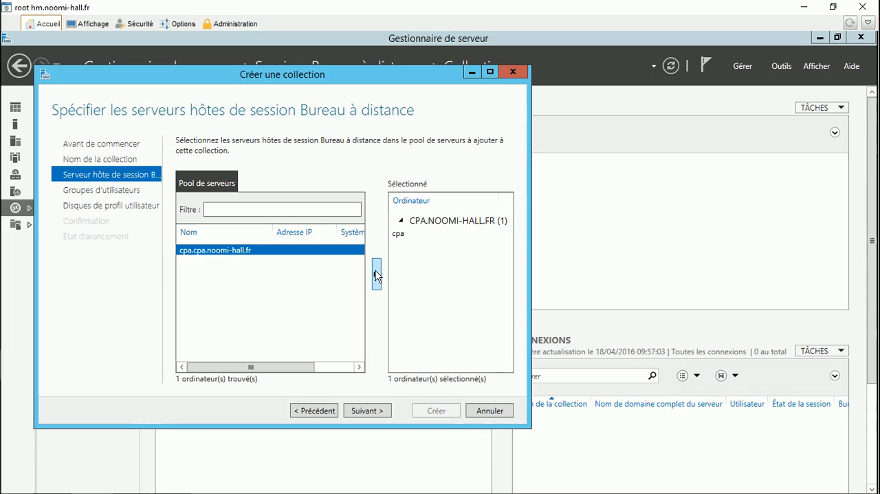
{"action": "left_click", "coordinate": [361, 409]}
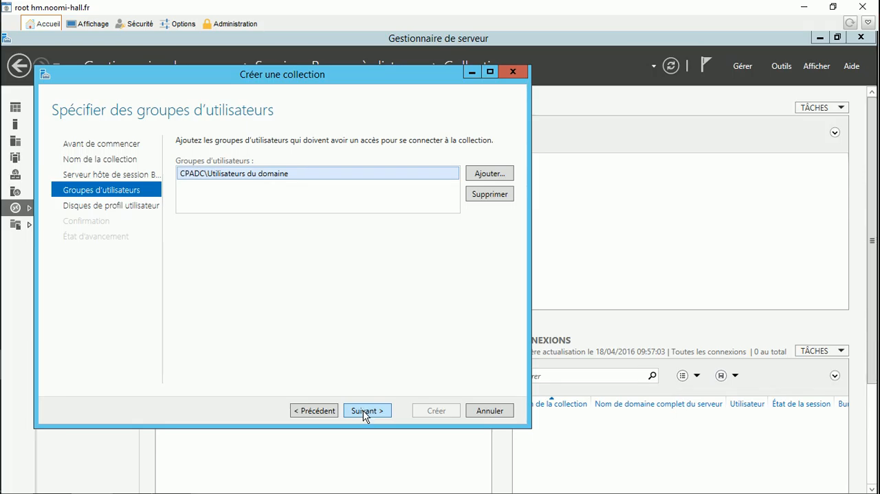
Keep the domain users group, disable user profile disks, and create the Noomi-hall collection, closing the wizard
{"action": "left_click", "coordinate": [363, 411]}
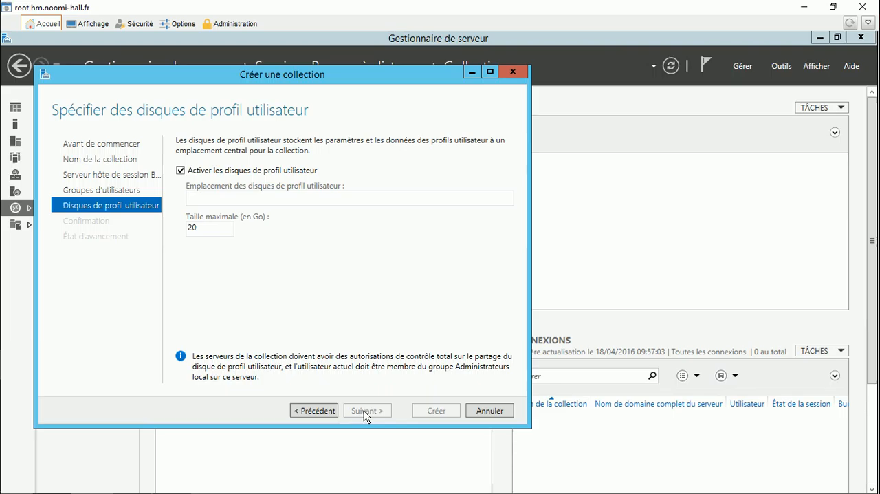
{"action": "left_click", "coordinate": [216, 171]}
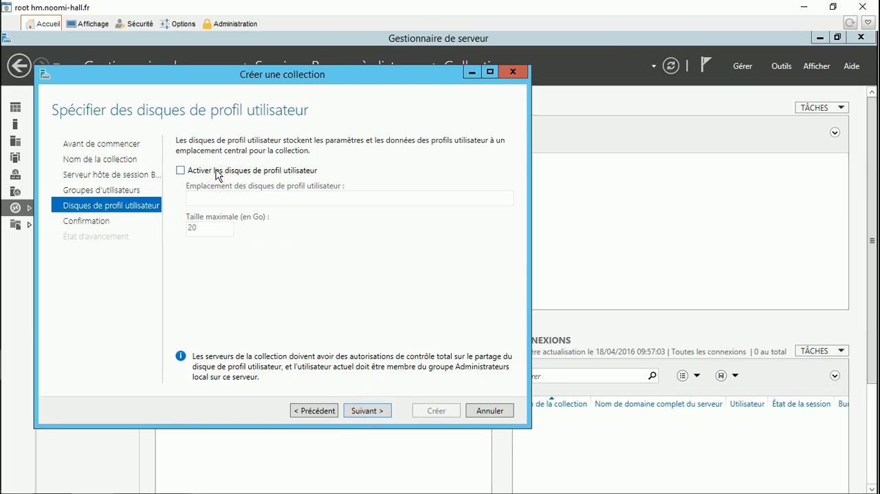
{"action": "left_click", "coordinate": [364, 410]}
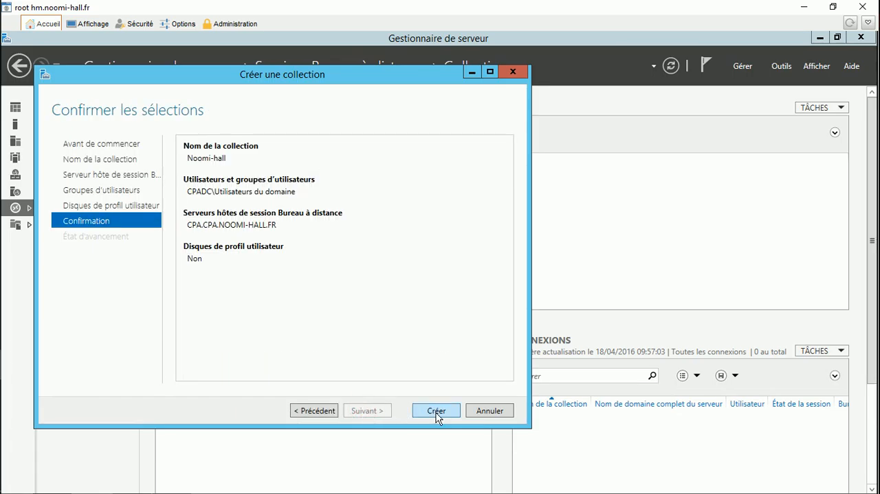
{"action": "left_click", "coordinate": [436, 411]}
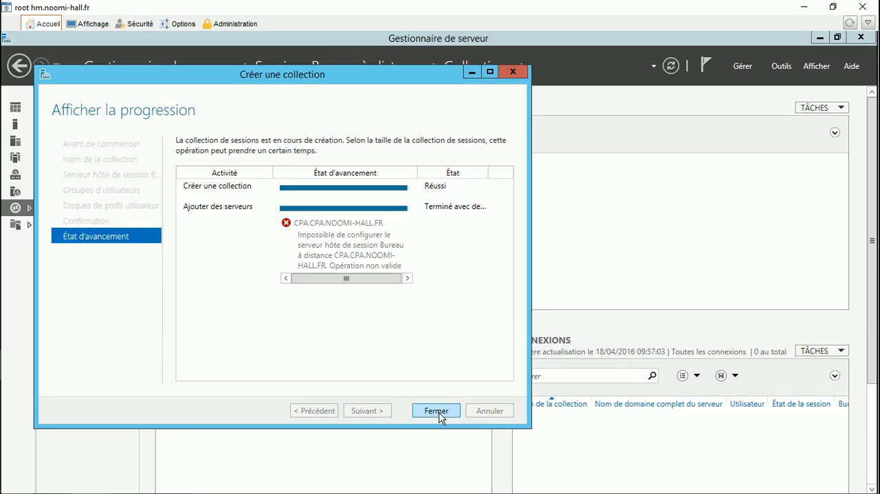
{"action": "left_click", "coordinate": [436, 410]}
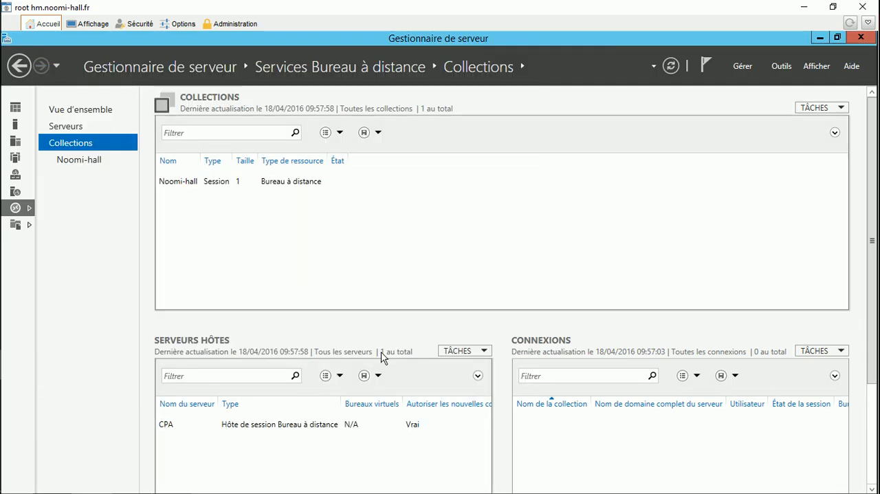
Publish RDP_ConnexionVolume64 from the Programmes\RDS_NoomiService folder as a RemoteApp program in the Noomi-hall collection
{"action": "left_click", "coordinate": [80, 162]}
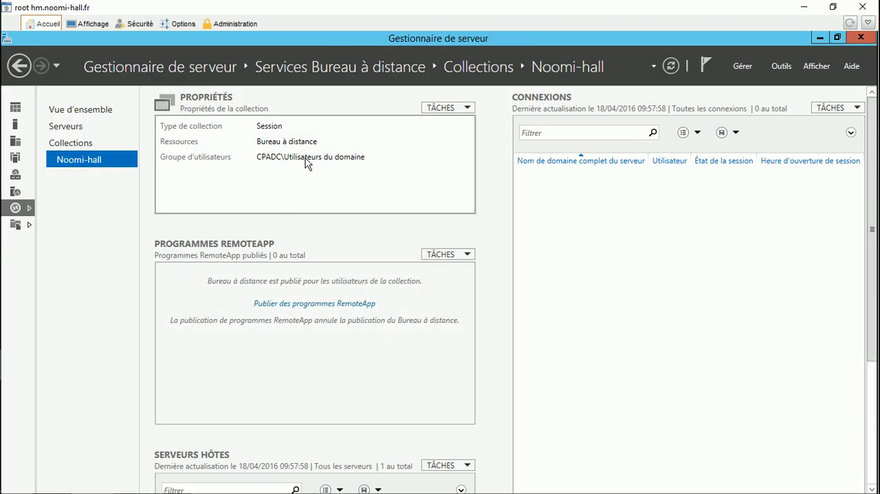
{"action": "left_click", "coordinate": [311, 304]}
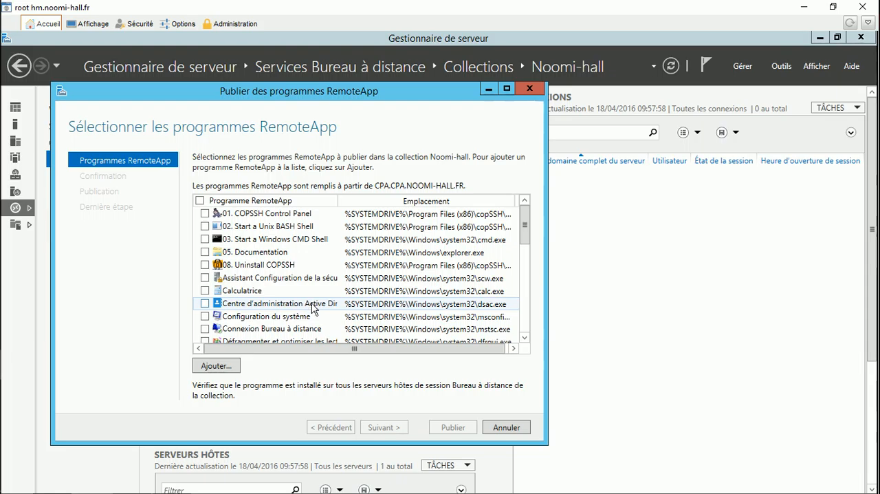
{"action": "left_click", "coordinate": [215, 367]}
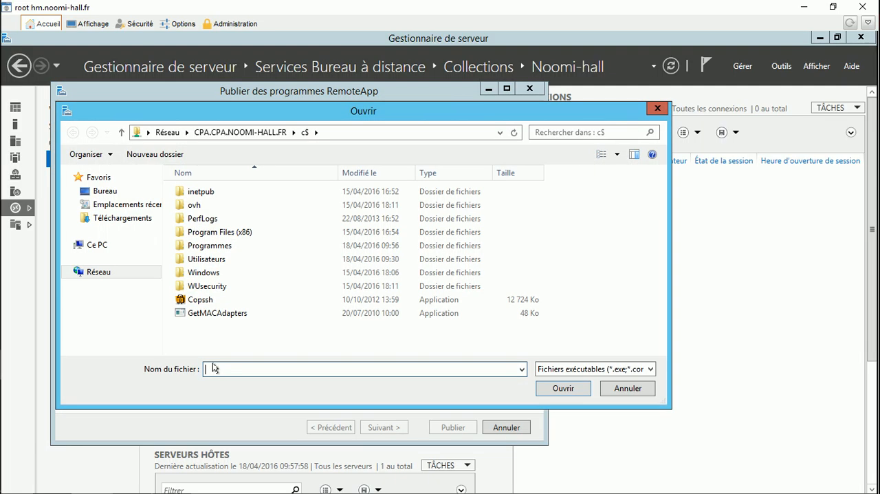
{"action": "double_click", "coordinate": [214, 246]}
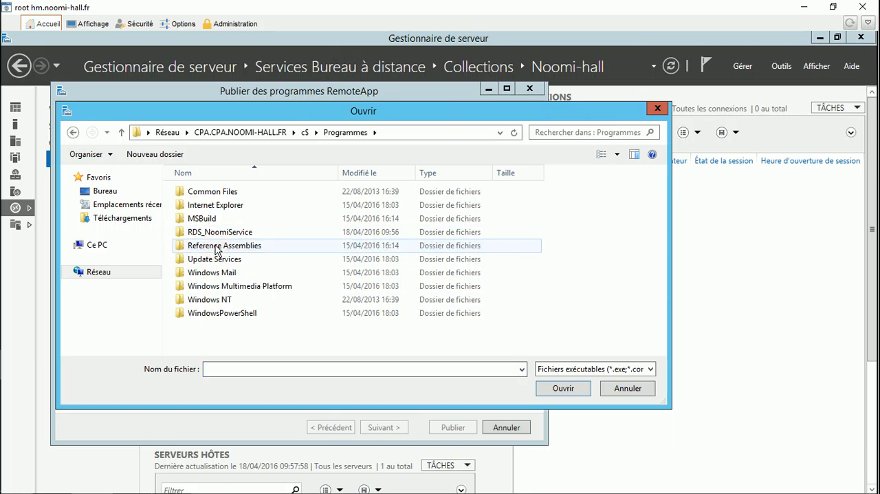
{"action": "double_click", "coordinate": [219, 232]}
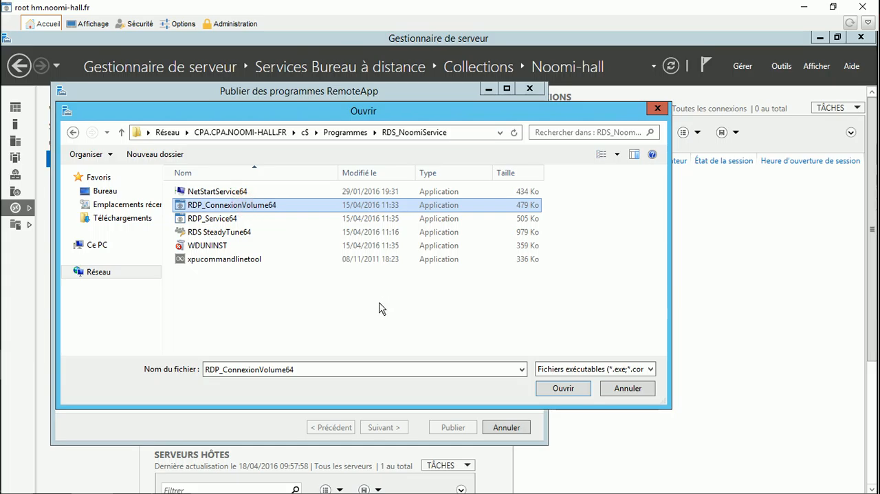
{"action": "left_click", "coordinate": [568, 390]}
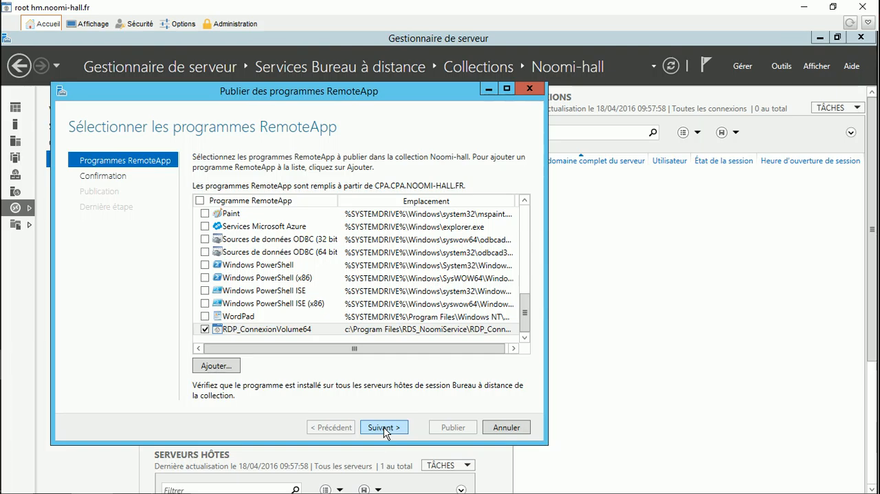
{"action": "left_click", "coordinate": [384, 428]}
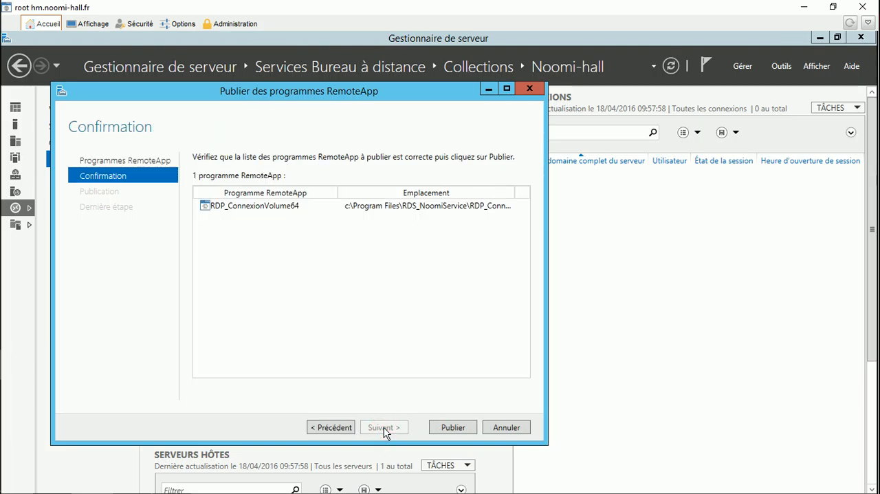
{"action": "left_click", "coordinate": [455, 428]}
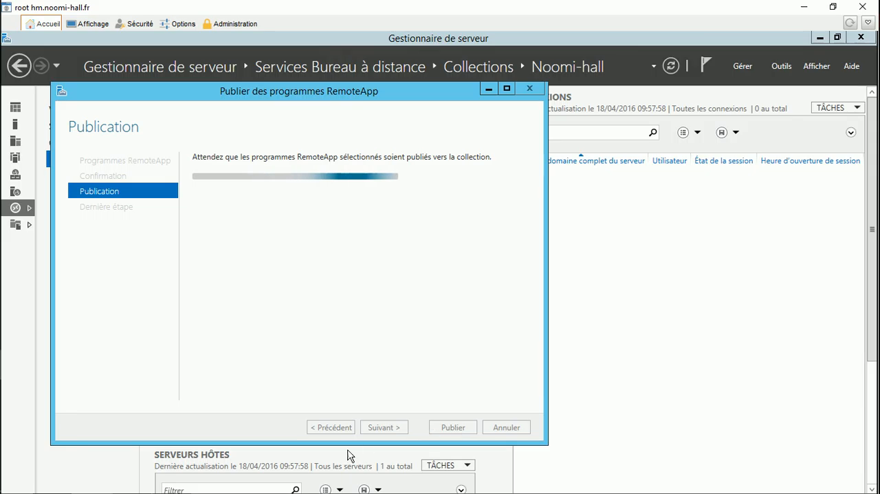
Switch to the Noomi-hall console and view the root account's administration settings
{"action": "mouse_move", "coordinate": [1, 328]}
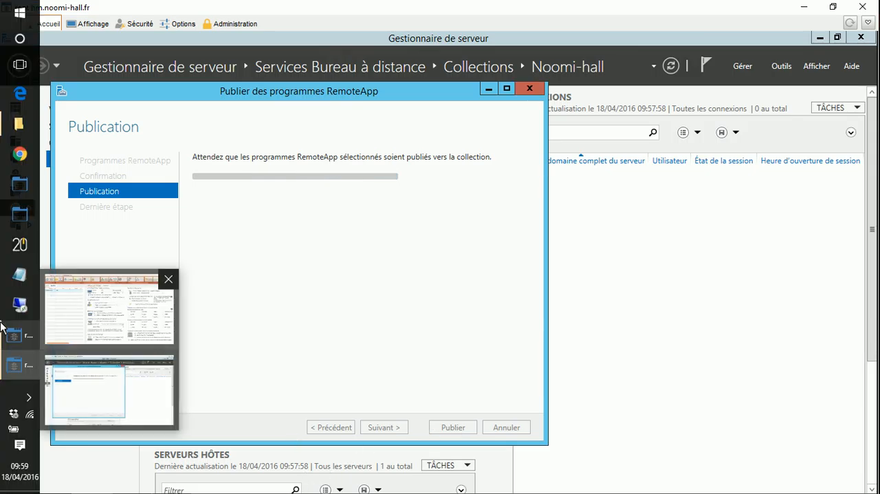
{"action": "left_click", "coordinate": [10, 342]}
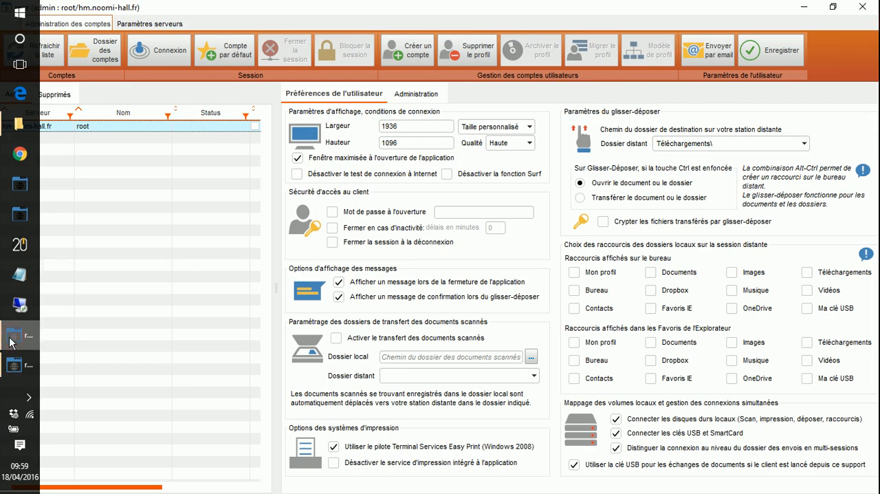
{"action": "left_click", "coordinate": [417, 95]}
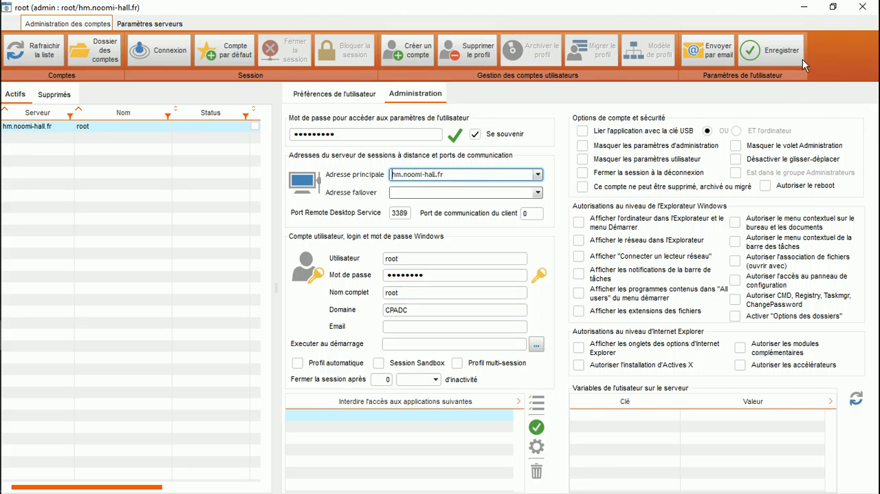
{"action": "left_click", "coordinate": [809, 11]}
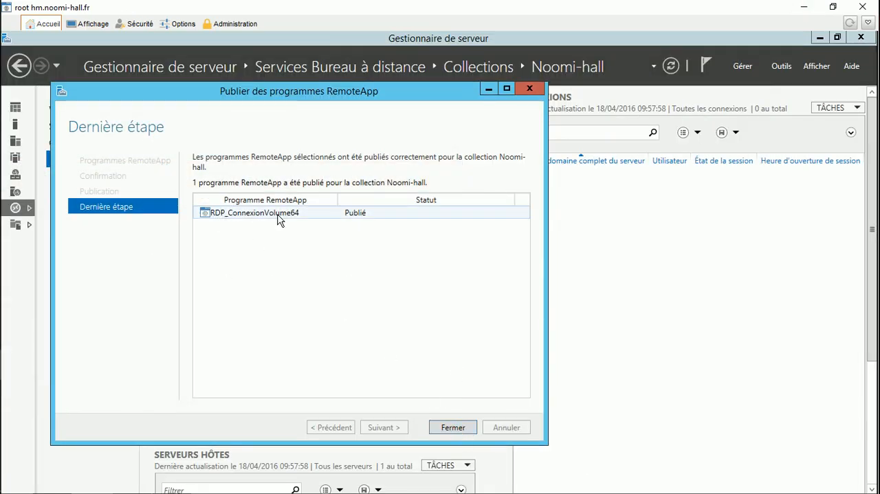
Close the finished RemoteApp publishing wizard, leave the remote session and return to the Noomi-hall account administration console
{"action": "left_click", "coordinate": [447, 430]}
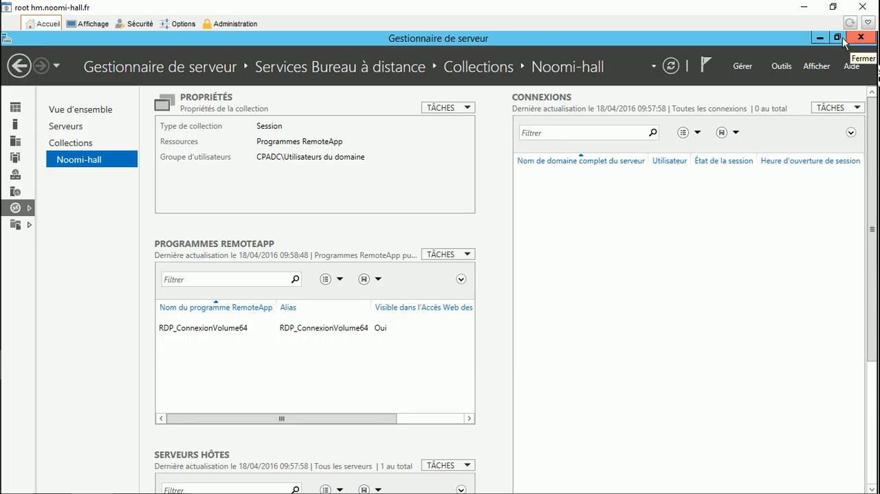
{"action": "left_click", "coordinate": [820, 38]}
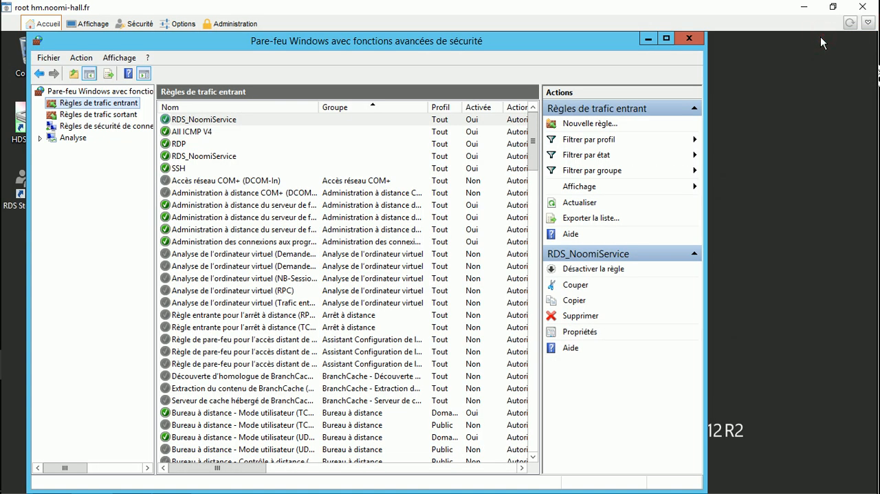
{"action": "left_click", "coordinate": [804, 7]}
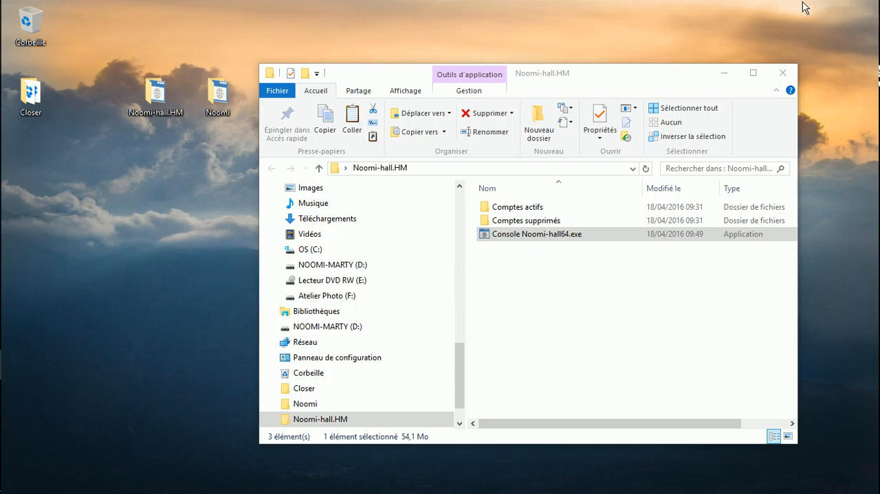
{"action": "mouse_move", "coordinate": [3, 283]}
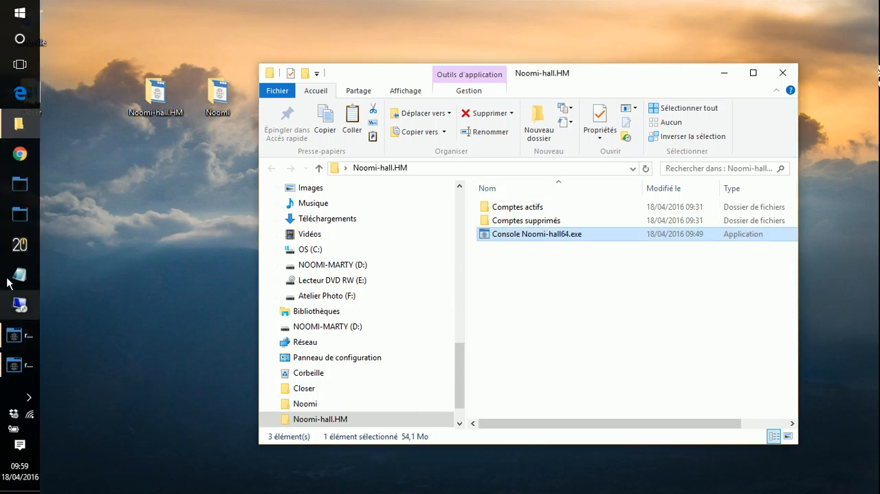
{"action": "left_click", "coordinate": [4, 338]}
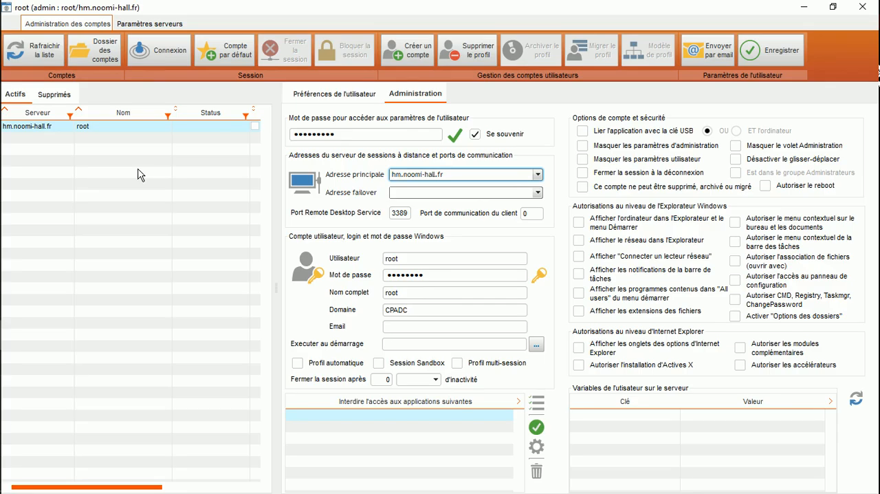
Start creating a new user account and enter the password for accessing the user's settings
{"action": "left_click", "coordinate": [405, 54]}
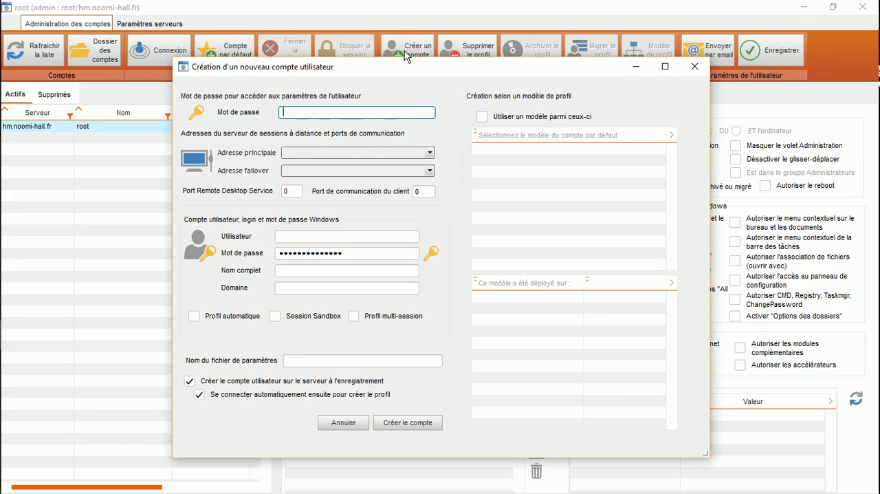
{"action": "type", "text": "•••••••••"}
{"action": "key", "text": "Tab"}
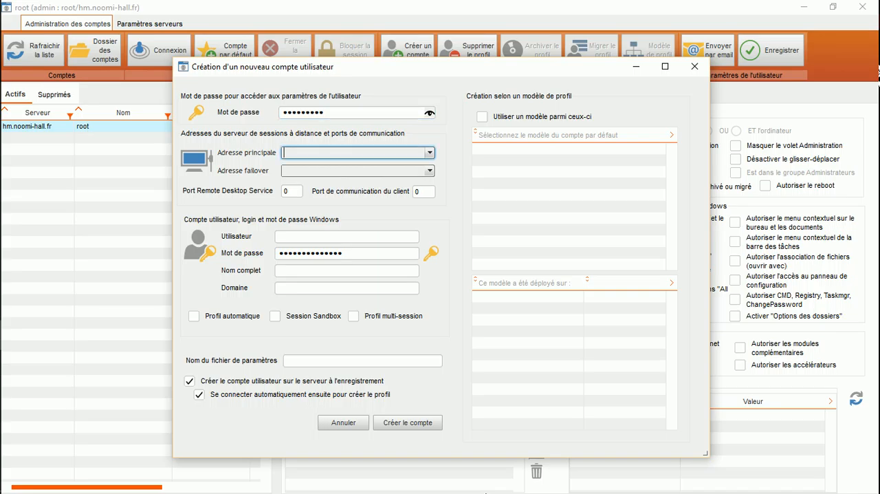
Choose hm.noomi-hall.fr as the new account's main server address and set the client communication port to 8090
{"action": "left_click", "coordinate": [430, 153]}
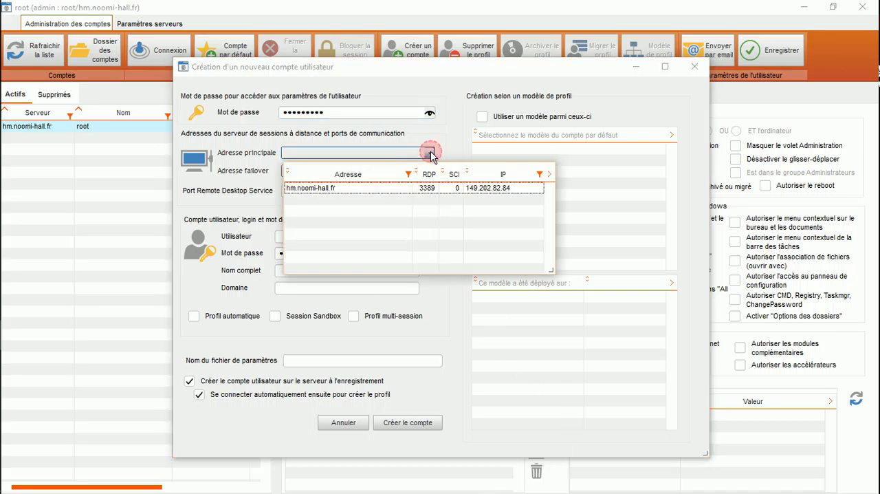
{"action": "left_click", "coordinate": [350, 185]}
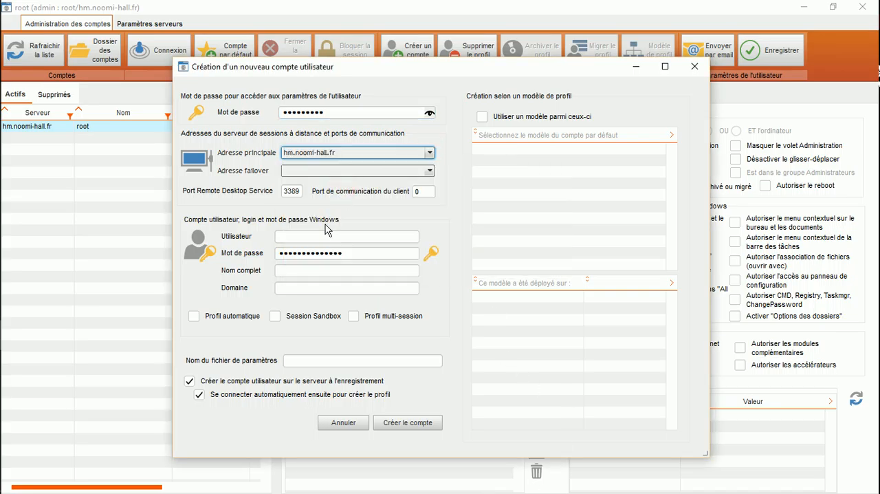
{"action": "key", "text": "Tab"}
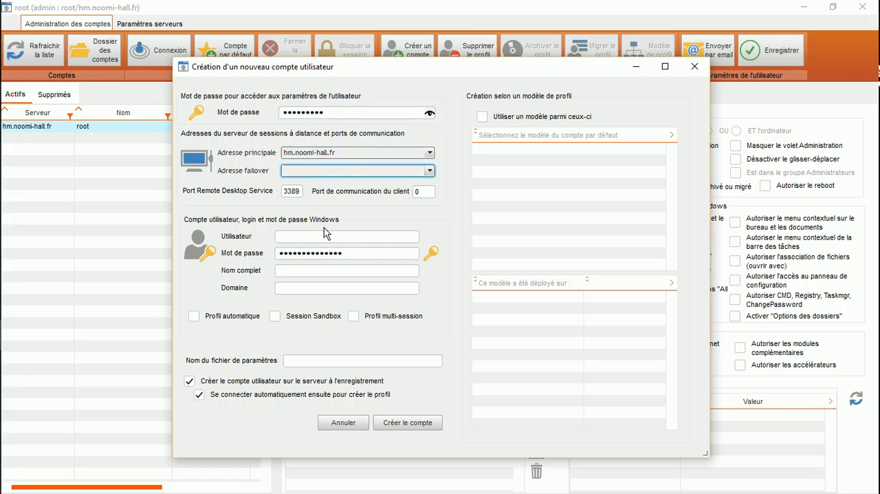
{"action": "key", "text": "Tab"}
{"action": "double_click", "coordinate": [424, 192]}
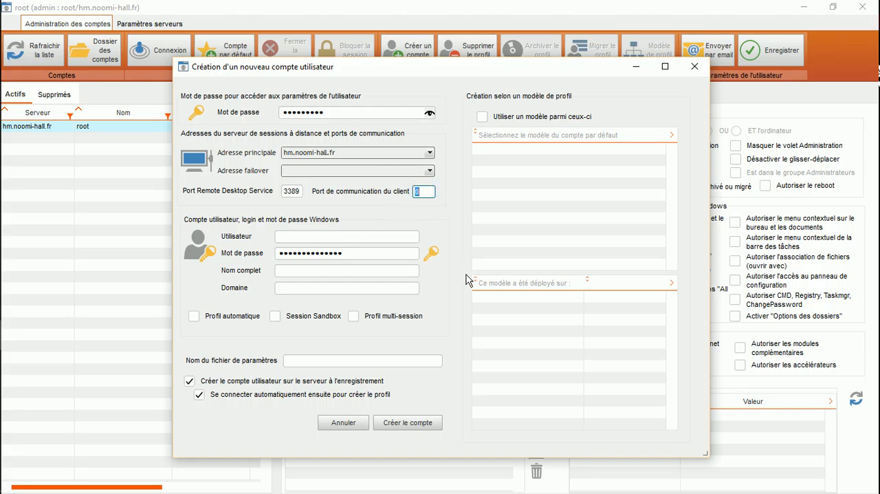
{"action": "type", "text": "8090"}
{"action": "key", "text": "Tab"}
Enter userOne as the Windows user, keep the generated password and try to create the account on the server
{"action": "type", "text": "userOne"}
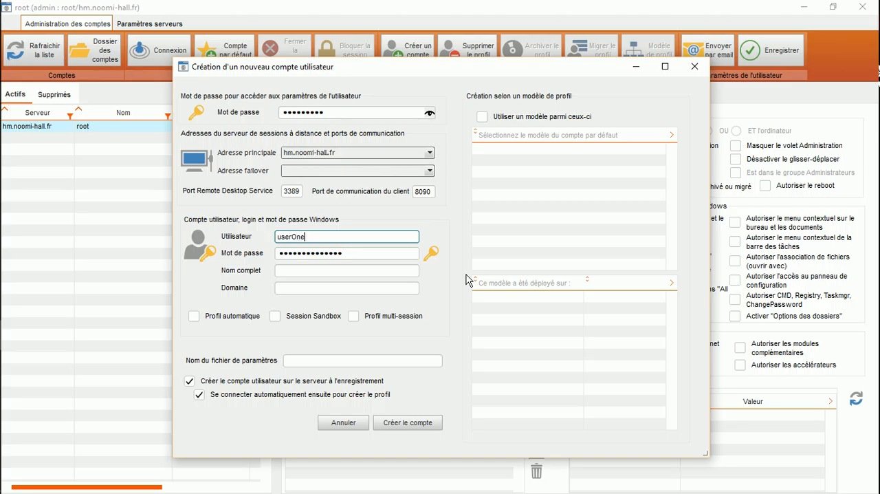
{"action": "key", "text": "Tab"}
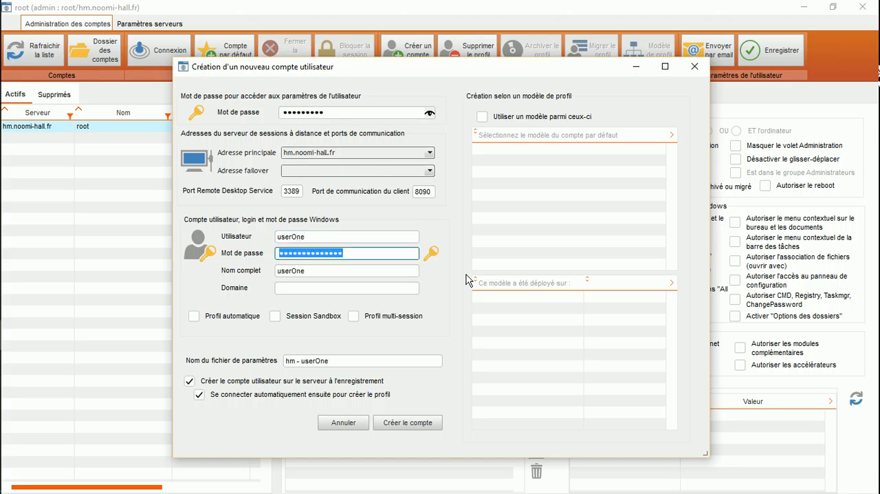
{"action": "mouse_move", "coordinate": [313, 253]}
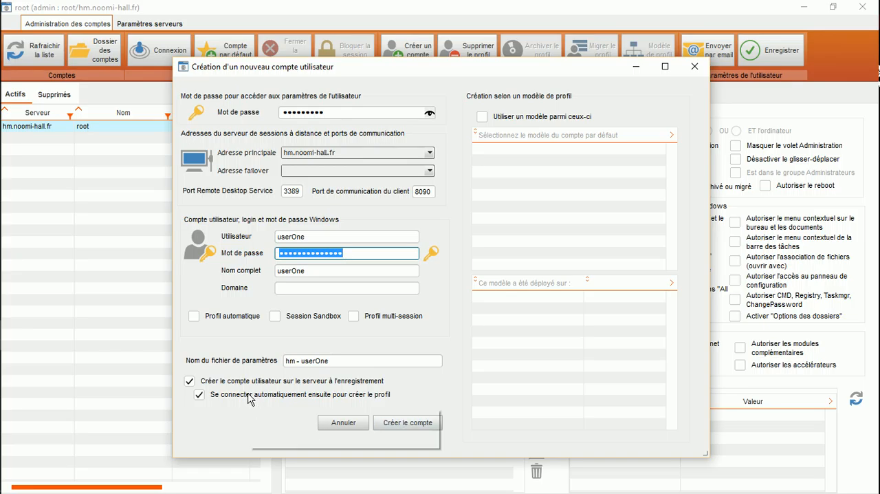
{"action": "mouse_move", "coordinate": [251, 400]}
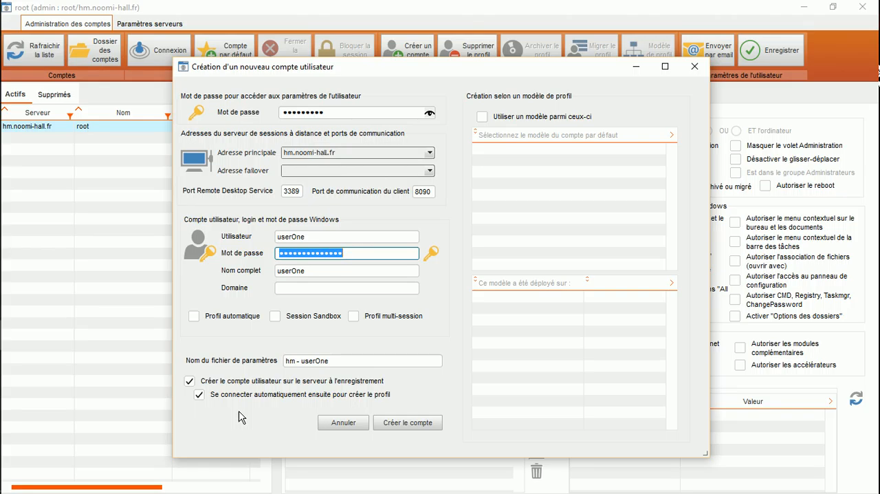
{"action": "left_click", "coordinate": [411, 423]}
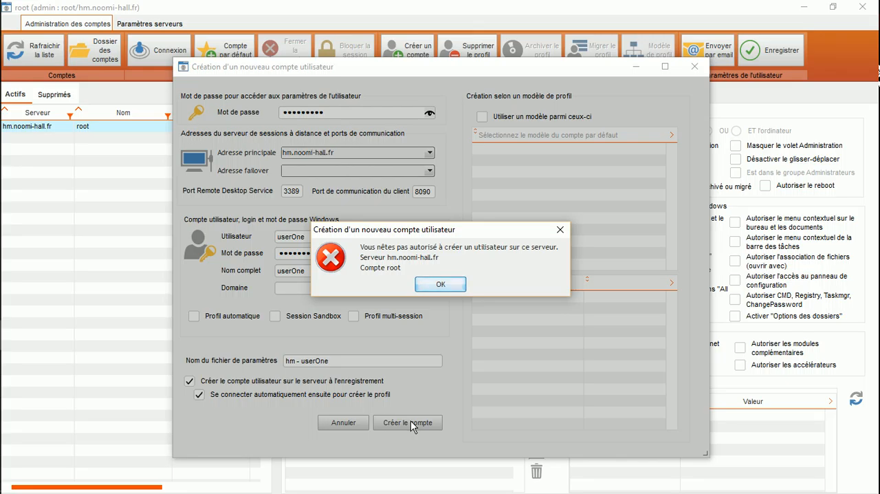
{"action": "left_click", "coordinate": [434, 284]}
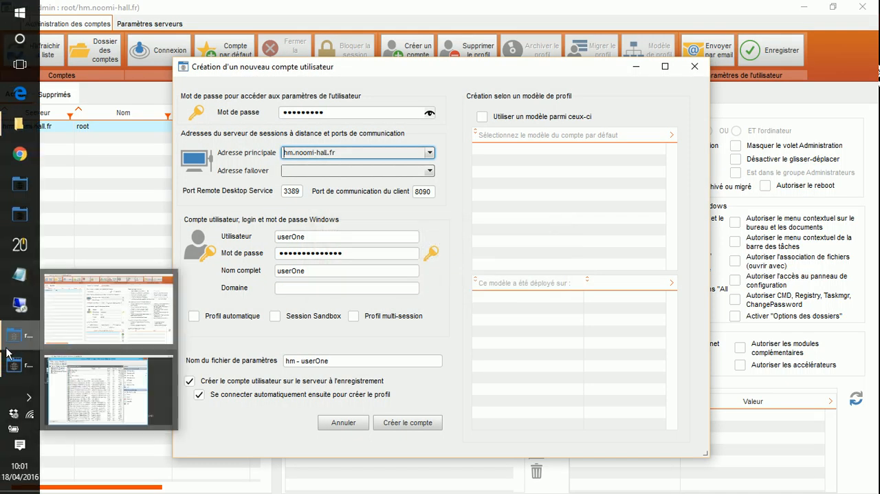
Switch to the root remote session, minimise the firewall window and open the general server settings of RDS SteadyTune
{"action": "left_click", "coordinate": [10, 364]}
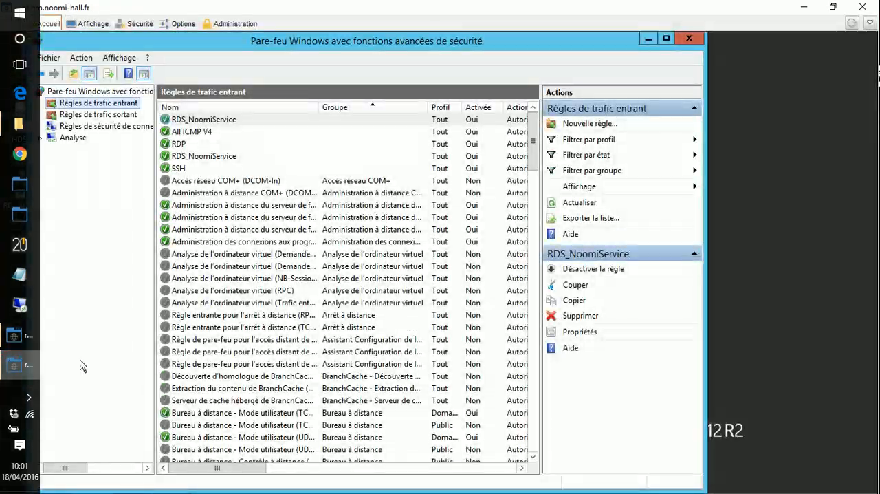
{"action": "left_click", "coordinate": [649, 39]}
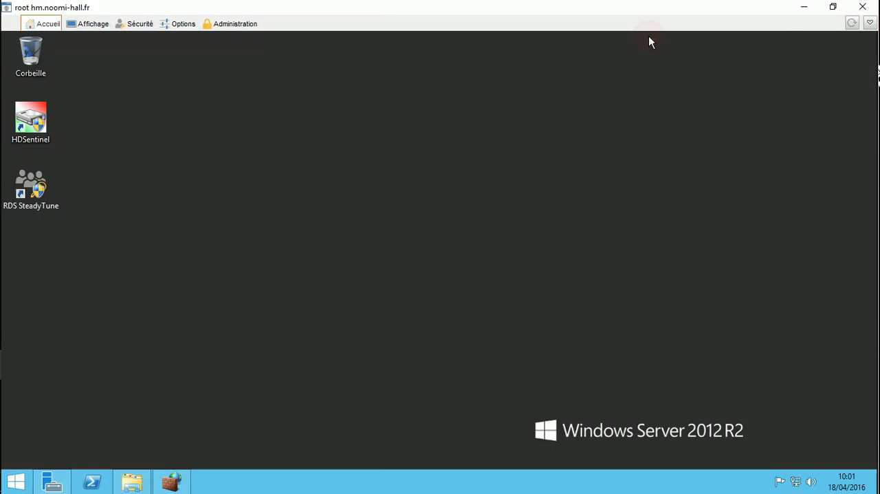
{"action": "double_click", "coordinate": [30, 181]}
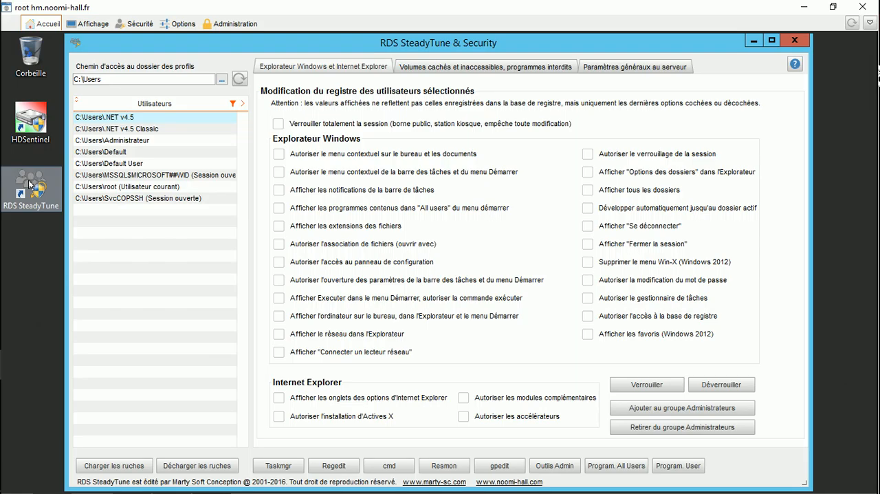
{"action": "left_click", "coordinate": [624, 71]}
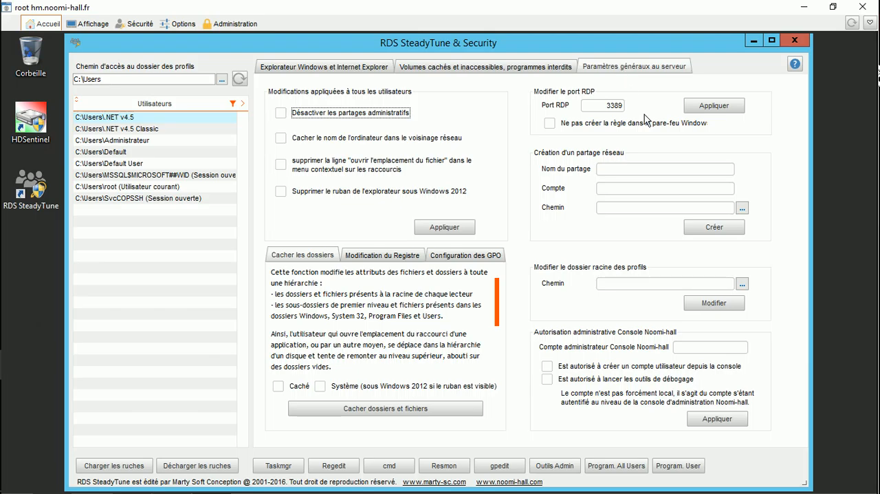
Authorise the Noomi-hall console administrator account root to create user accounts from the console and apply the authorisation
{"action": "left_click", "coordinate": [705, 348]}
{"action": "left_click", "coordinate": [703, 350]}
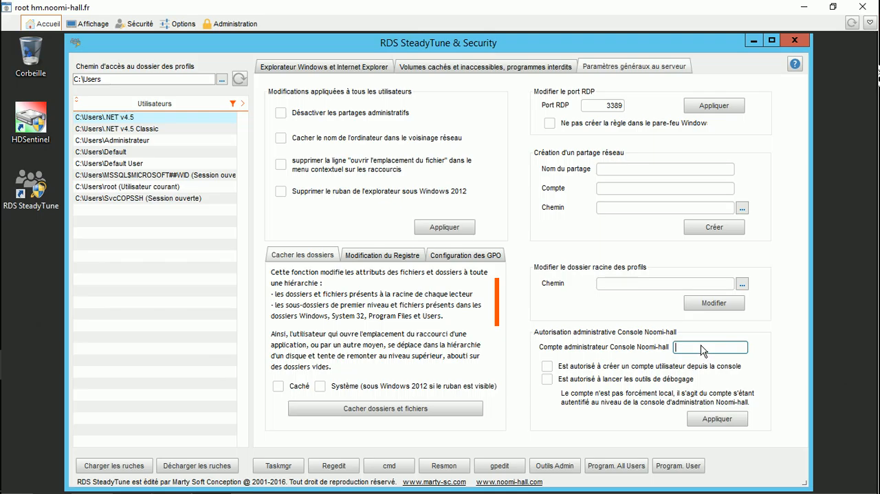
{"action": "type", "text": "root"}
{"action": "left_click", "coordinate": [547, 367]}
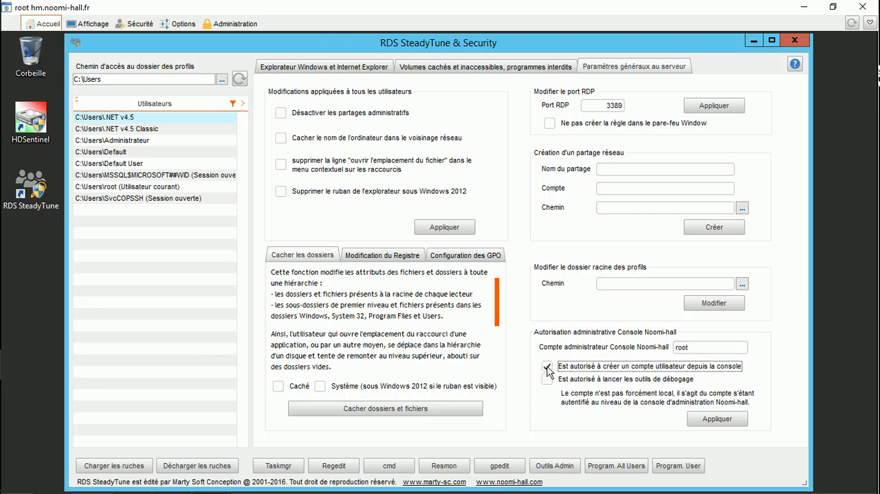
{"action": "left_click", "coordinate": [726, 421]}
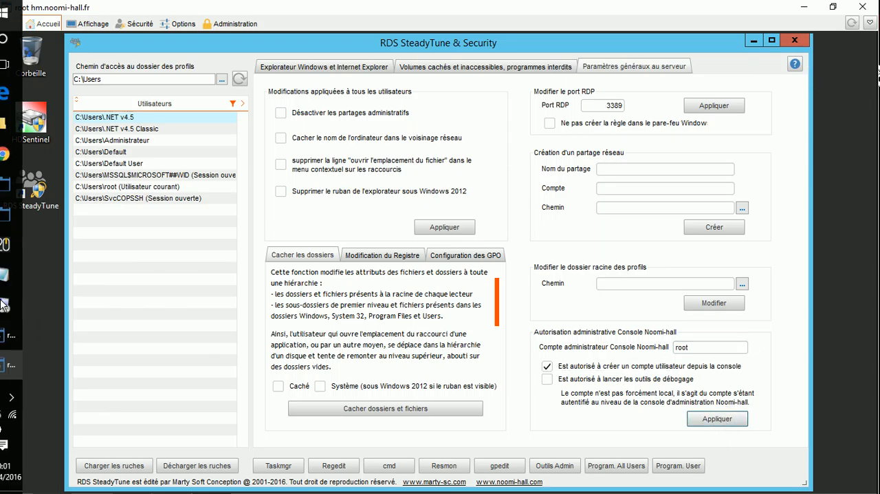
Return to the pending new account form, create the userOne account and close its automatically opened remote session
{"action": "left_click", "coordinate": [15, 337]}
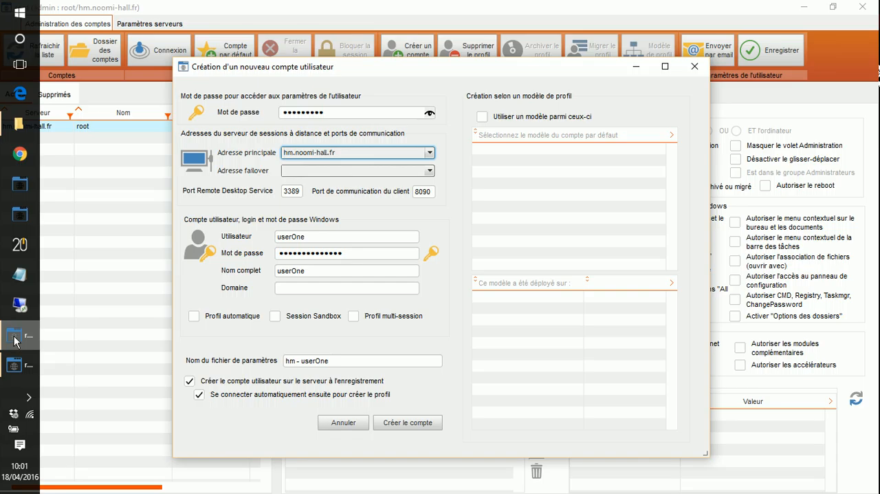
{"action": "left_click", "coordinate": [407, 423]}
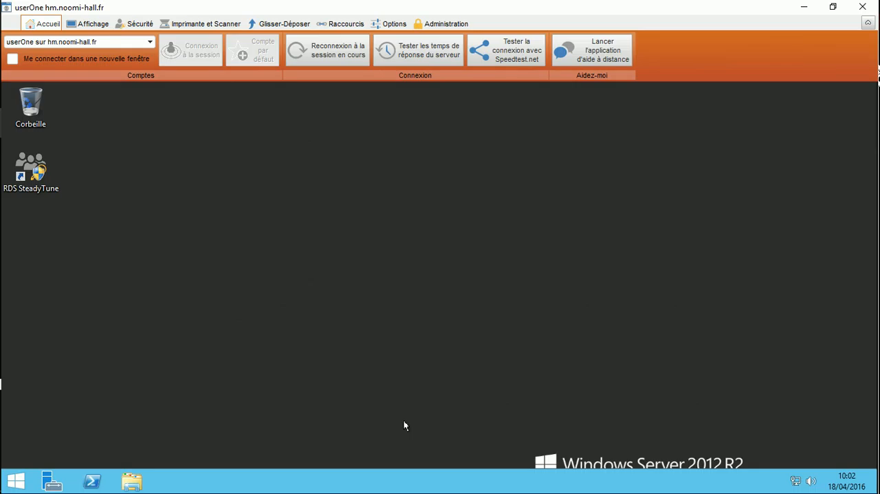
{"action": "left_click", "coordinate": [864, 8]}
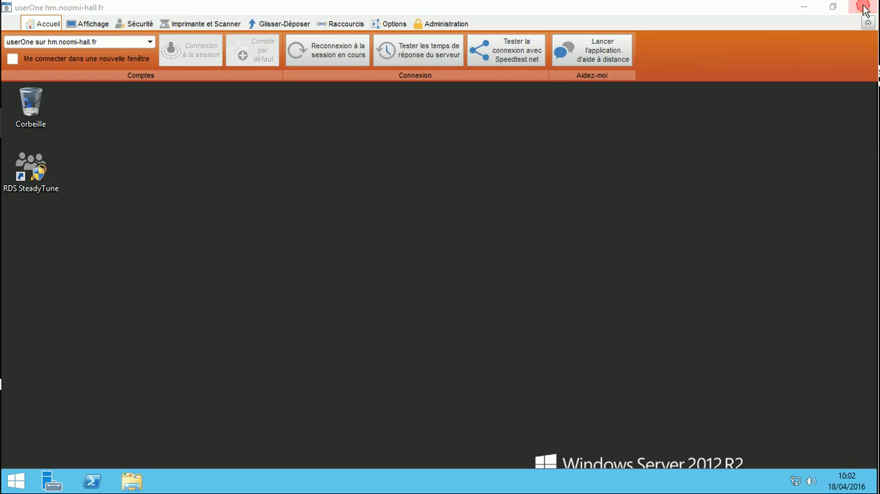
{"action": "left_click", "coordinate": [533, 161]}
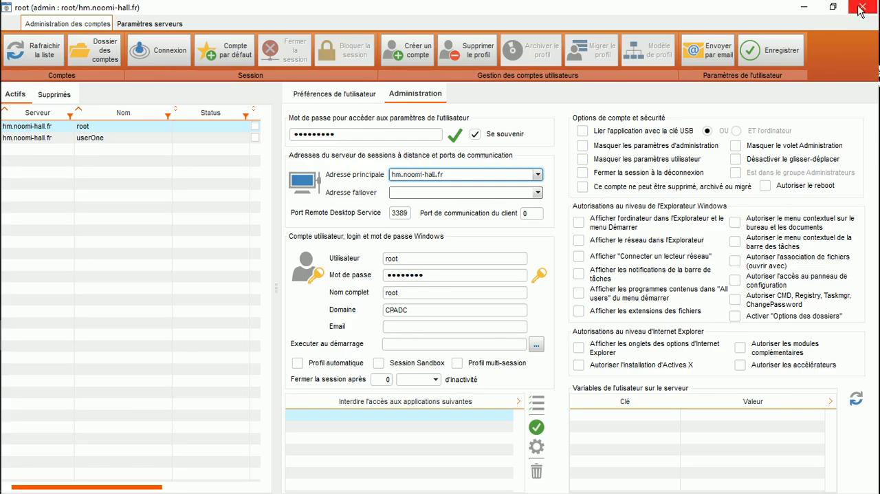
Go back to the root remote session, close RDS SteadyTune and bring up the Install Suite folder
{"action": "mouse_move", "coordinate": [3, 350]}
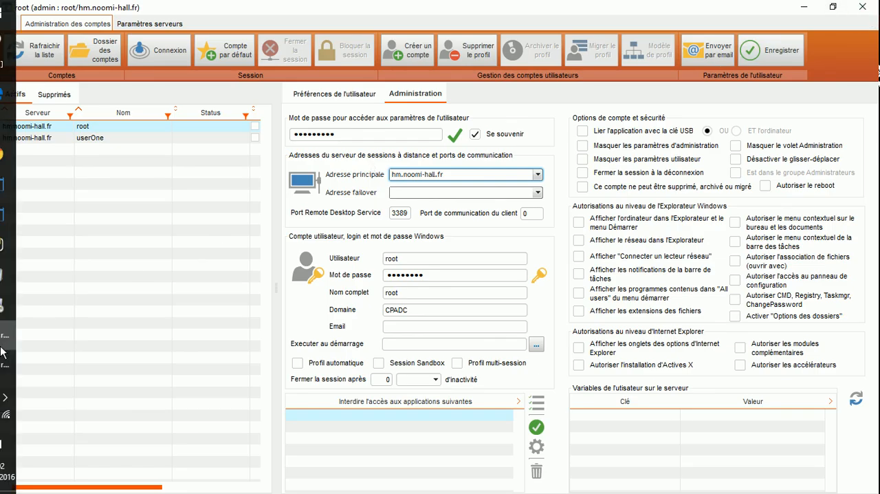
{"action": "left_click", "coordinate": [20, 365]}
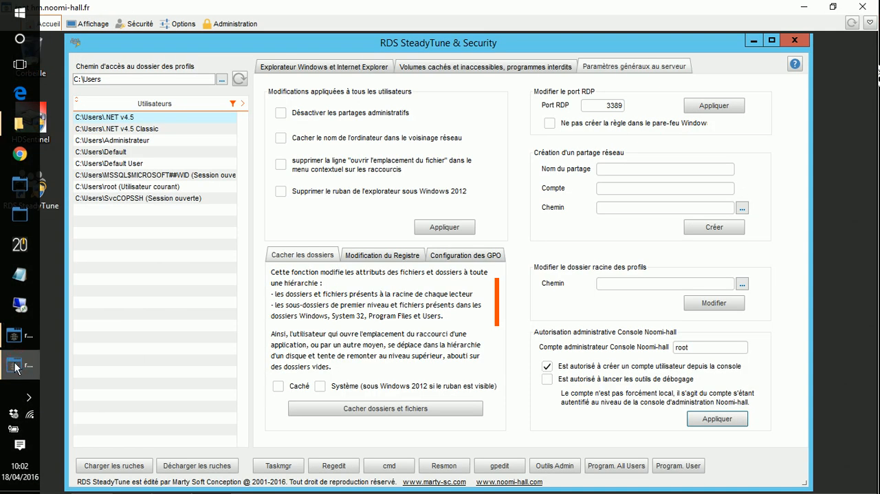
{"action": "left_click", "coordinate": [795, 39]}
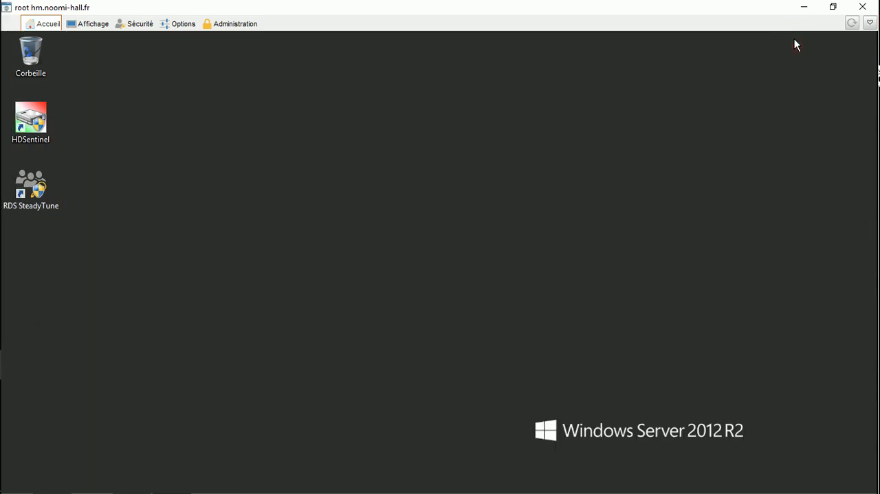
{"action": "mouse_move", "coordinate": [103, 491]}
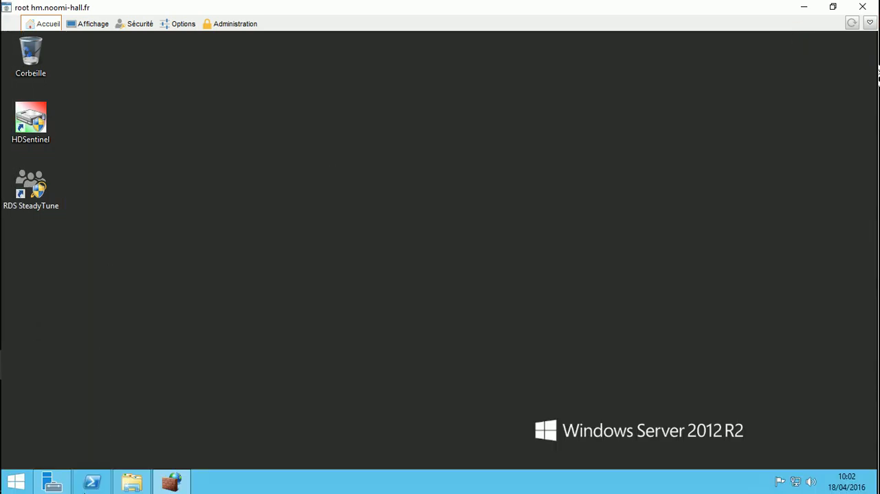
{"action": "left_click", "coordinate": [126, 486]}
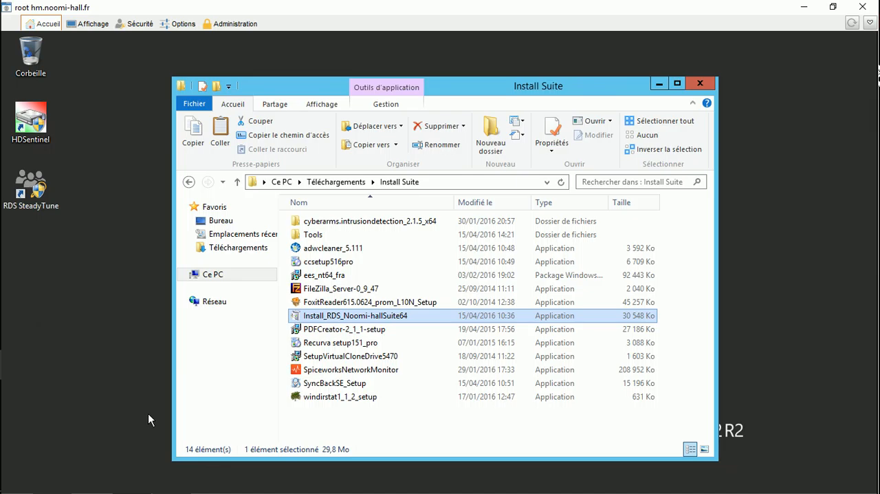
Launch PDFCreator-2_1_1-setup with French as the installer language and decline the download of version 2.3.0
{"action": "left_click", "coordinate": [294, 329]}
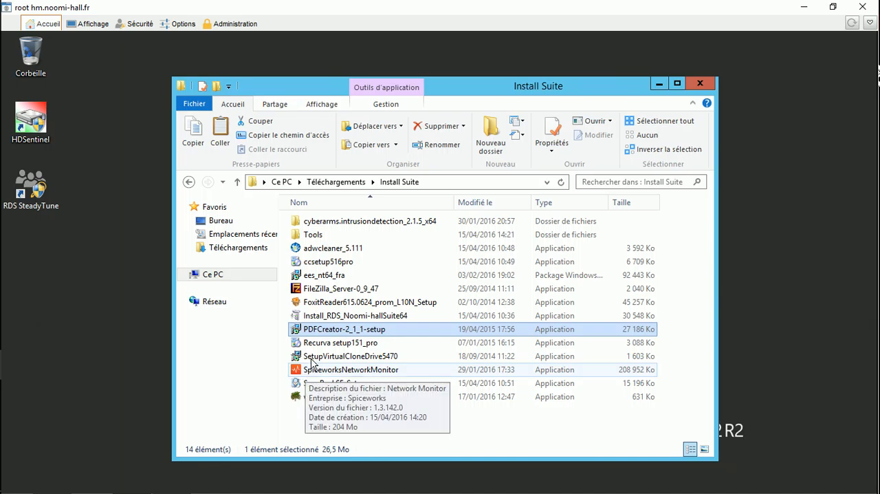
{"action": "double_click", "coordinate": [299, 330]}
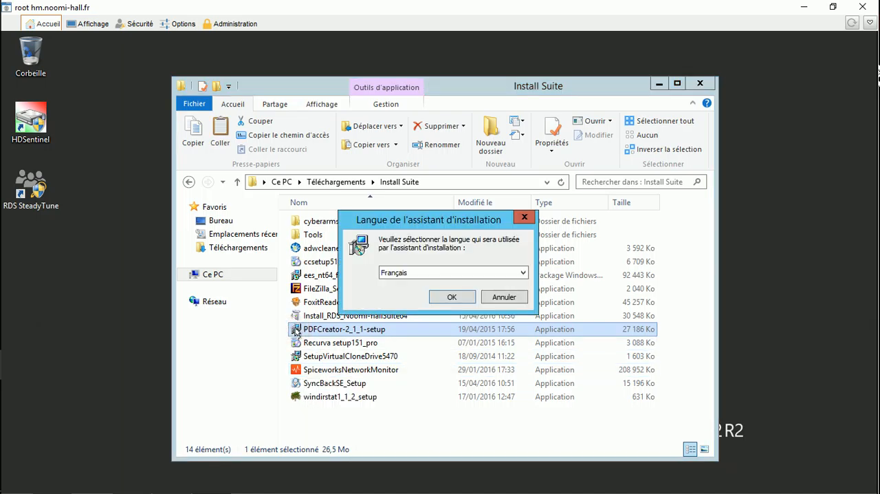
{"action": "left_click", "coordinate": [450, 297]}
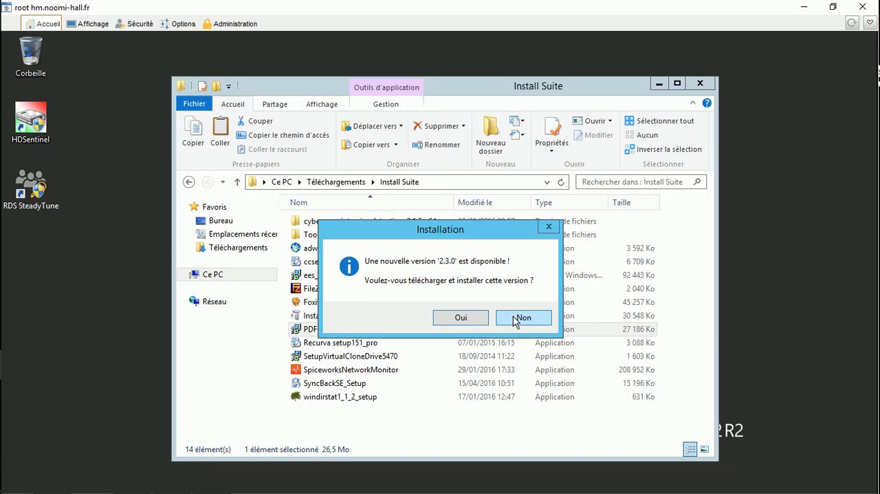
{"action": "left_click", "coordinate": [520, 318]}
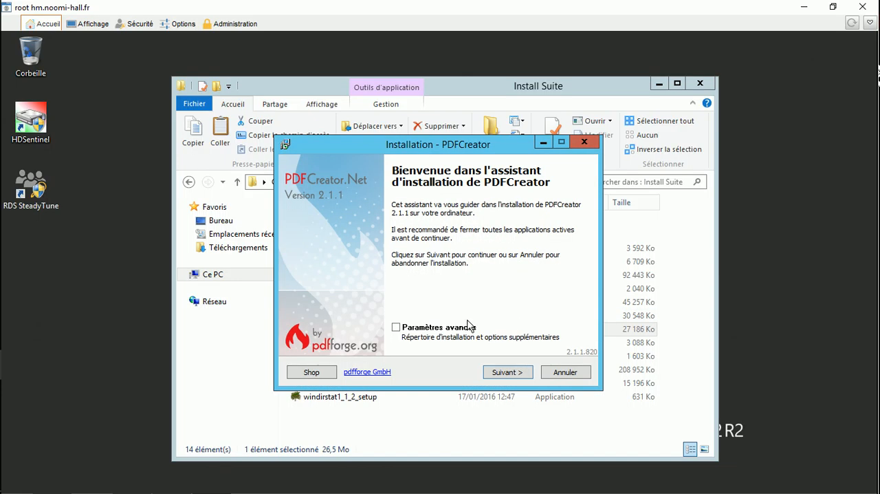
Enable the advanced settings, accept the licence agreement and keep C:\Program Files\PDFCreator as the destination folder
{"action": "left_click", "coordinate": [397, 333]}
{"action": "left_click", "coordinate": [509, 373]}
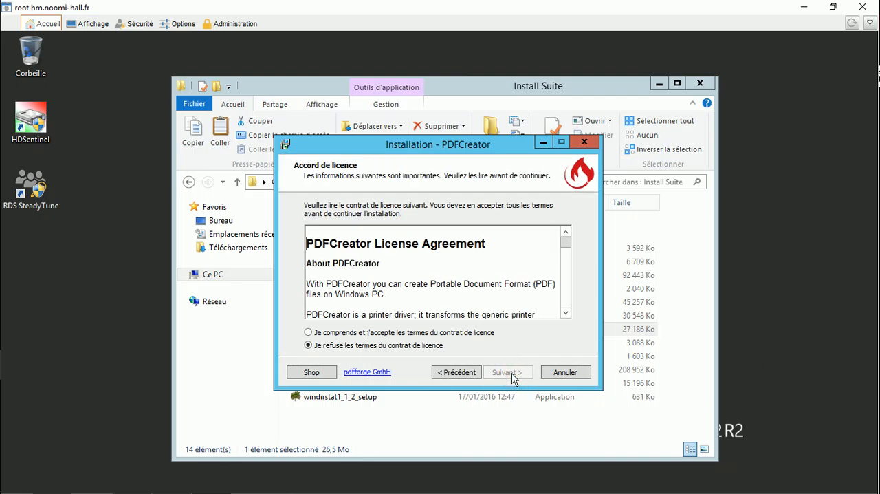
{"action": "left_click", "coordinate": [402, 333]}
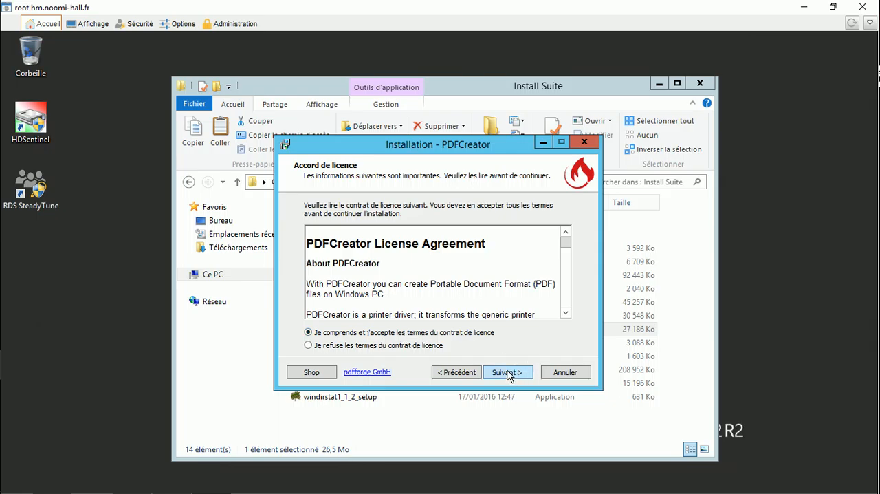
{"action": "left_click", "coordinate": [508, 373]}
{"action": "left_click", "coordinate": [508, 374]}
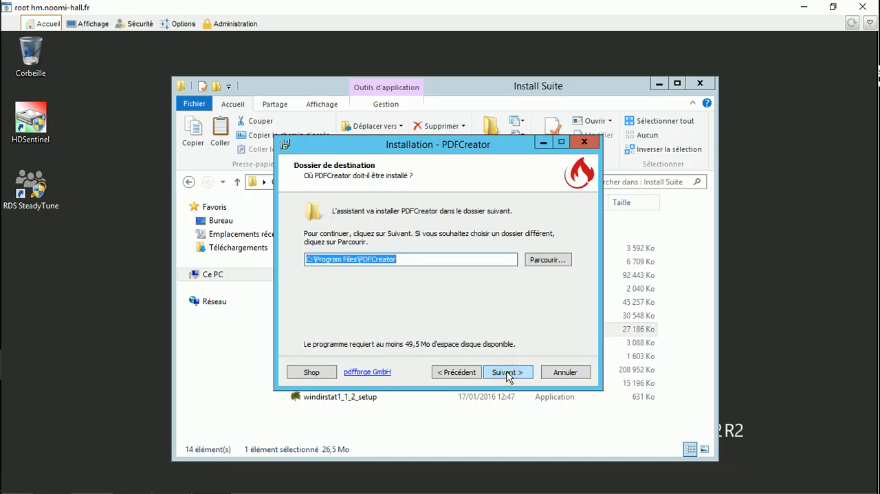
{"action": "left_click", "coordinate": [507, 374]}
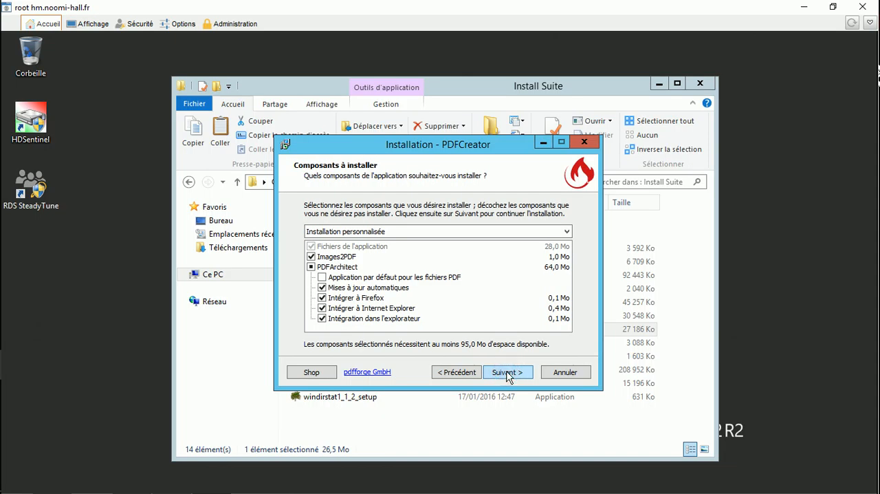
Exclude the Images2PDF and PDFArchitect components and keep PDFCreator as the Start menu folder
{"action": "left_click", "coordinate": [324, 256]}
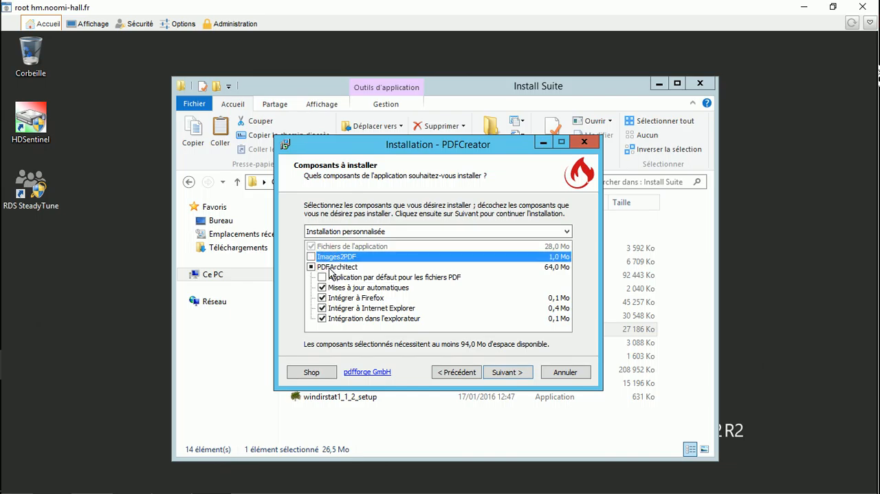
{"action": "left_click", "coordinate": [328, 268]}
{"action": "left_click", "coordinate": [327, 267]}
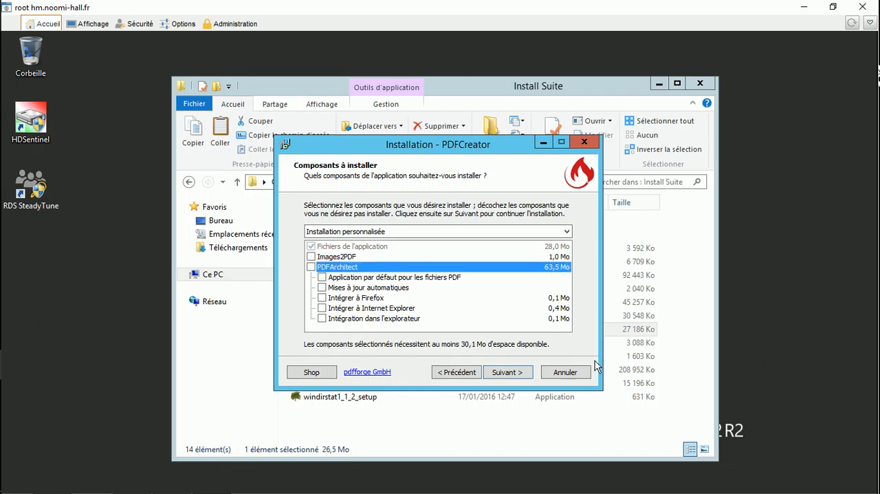
{"action": "left_click", "coordinate": [513, 373]}
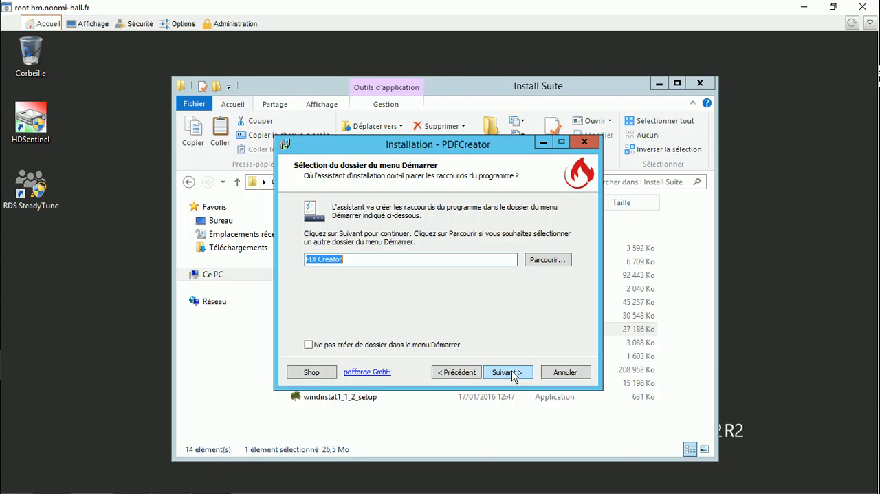
{"action": "left_click", "coordinate": [512, 373]}
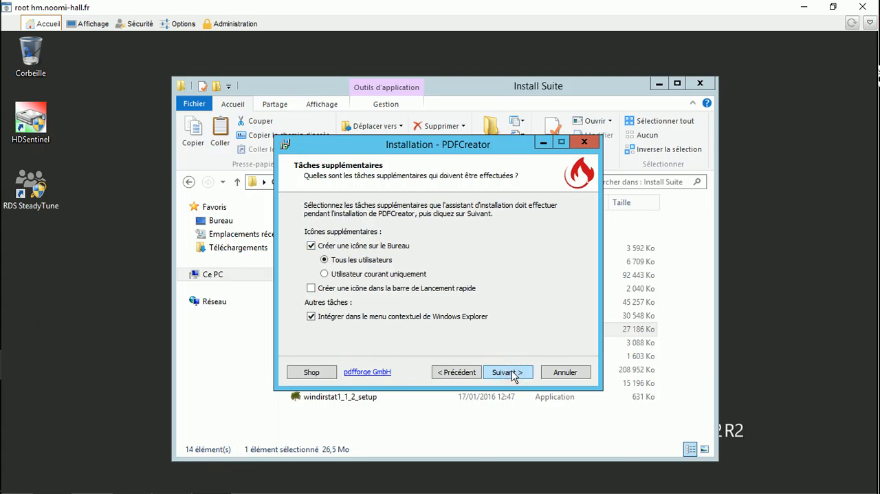
Turn off the Windows Explorer context menu integration and install PDFCreator, declining the Ad-Aware Web Companion offer
{"action": "left_click", "coordinate": [395, 321]}
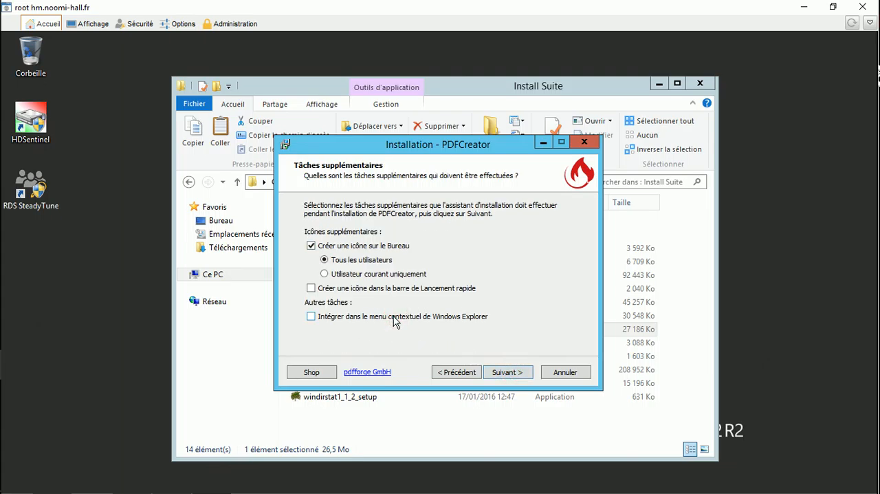
{"action": "left_click", "coordinate": [517, 374]}
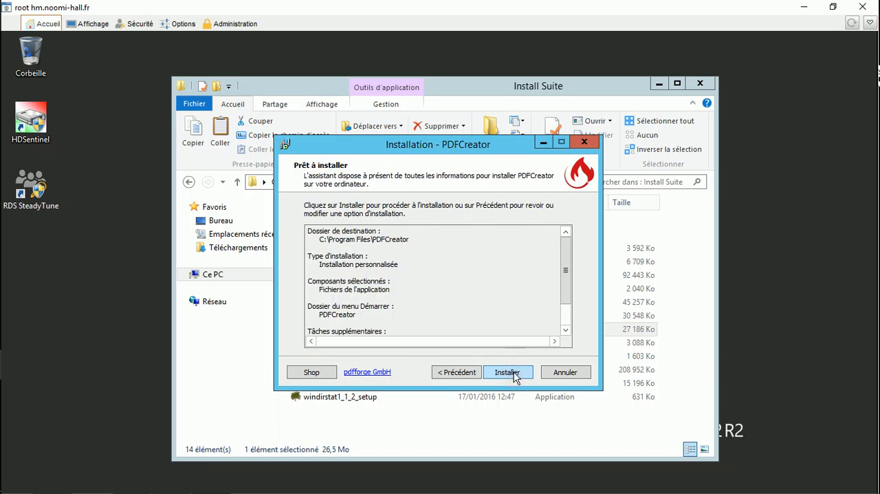
{"action": "left_click", "coordinate": [515, 376]}
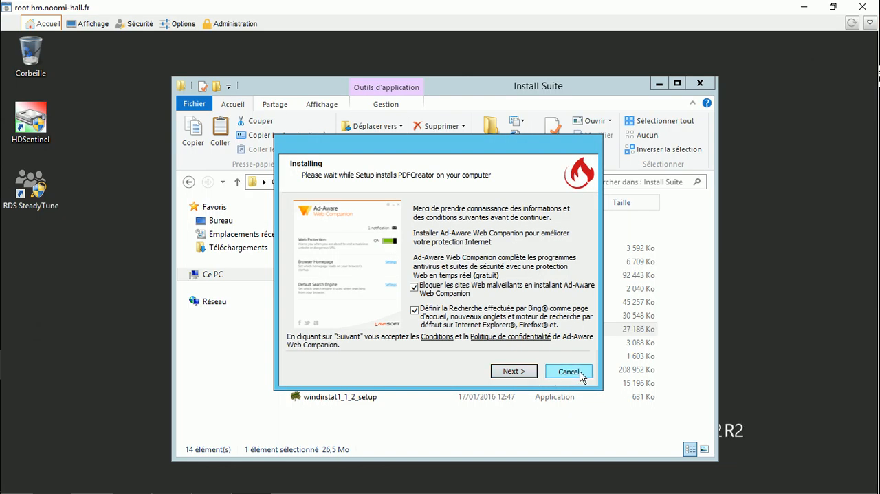
{"action": "left_click", "coordinate": [569, 371]}
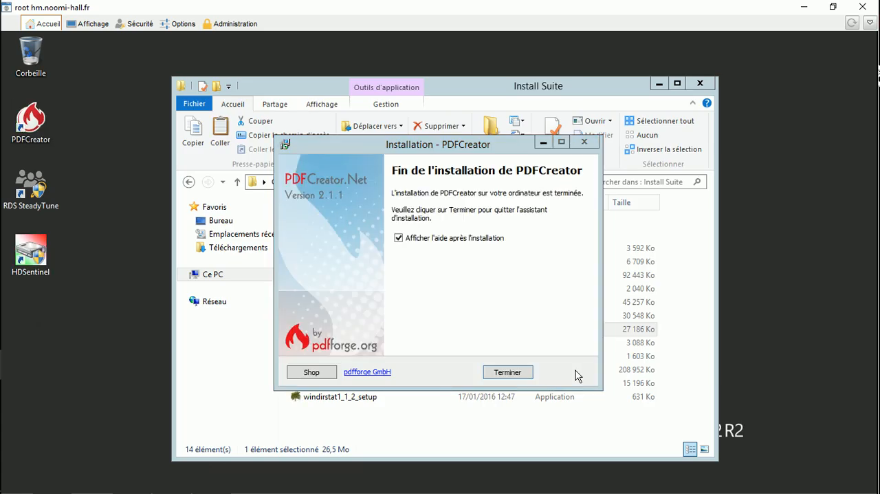
Finish the PDFCreator installation without displaying the help and return to the Noomi-hall account administration console
{"action": "left_click", "coordinate": [438, 238]}
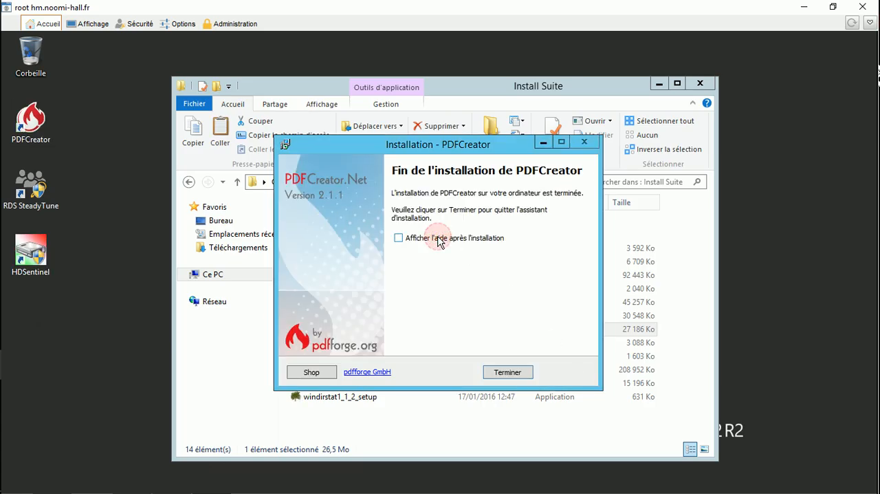
{"action": "left_click", "coordinate": [507, 373]}
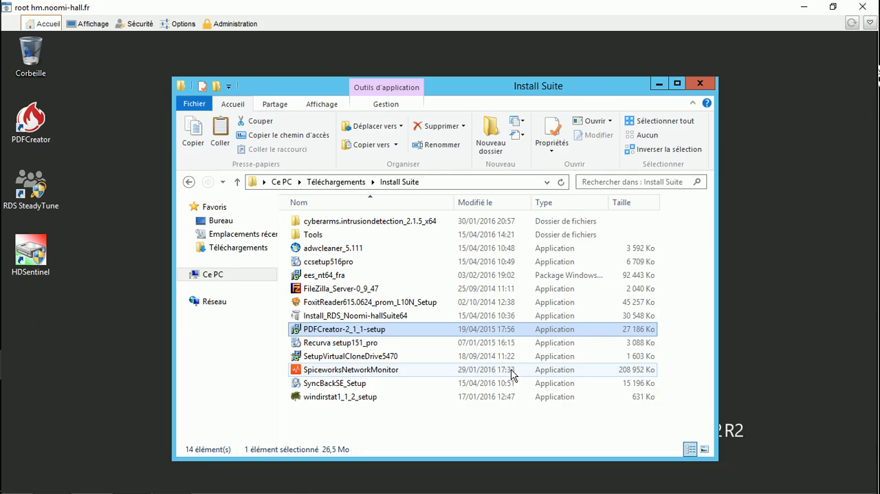
{"action": "mouse_move", "coordinate": [134, 485]}
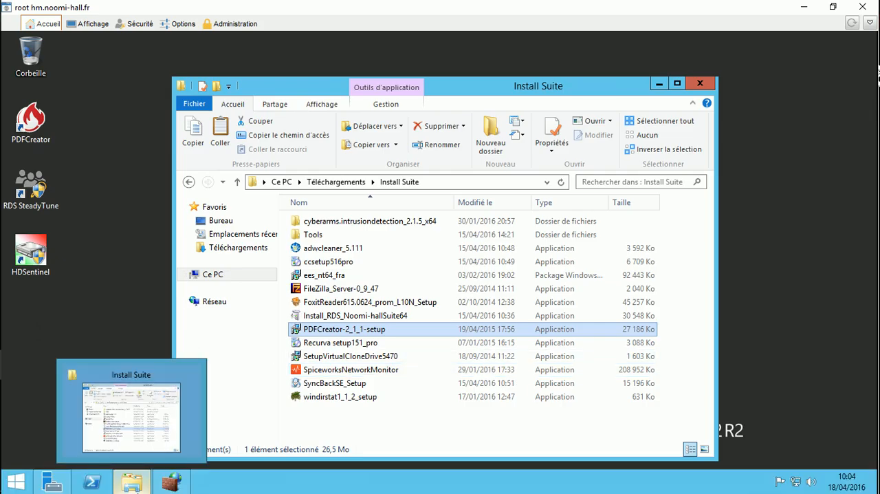
{"action": "left_click", "coordinate": [15, 337]}
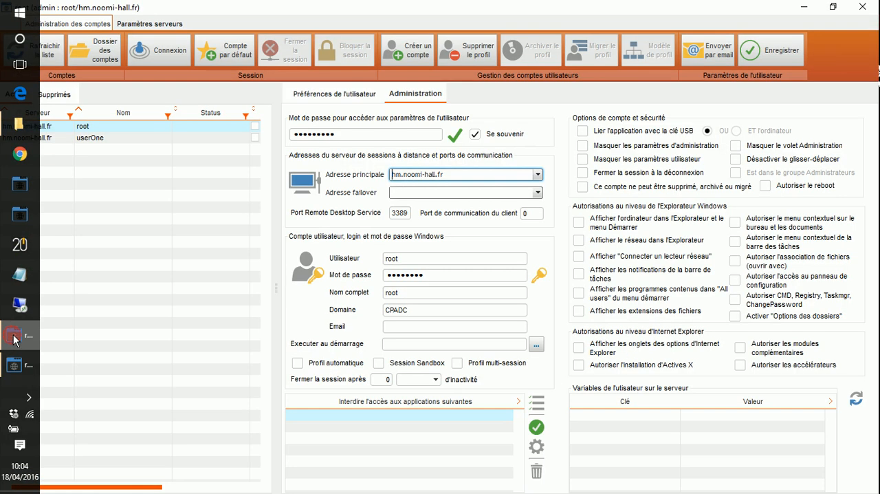
Connect to the userOne session and launch PDFCreator there, declining the 2.3.0 update and dismissing the welcome window
{"action": "left_click", "coordinate": [102, 141]}
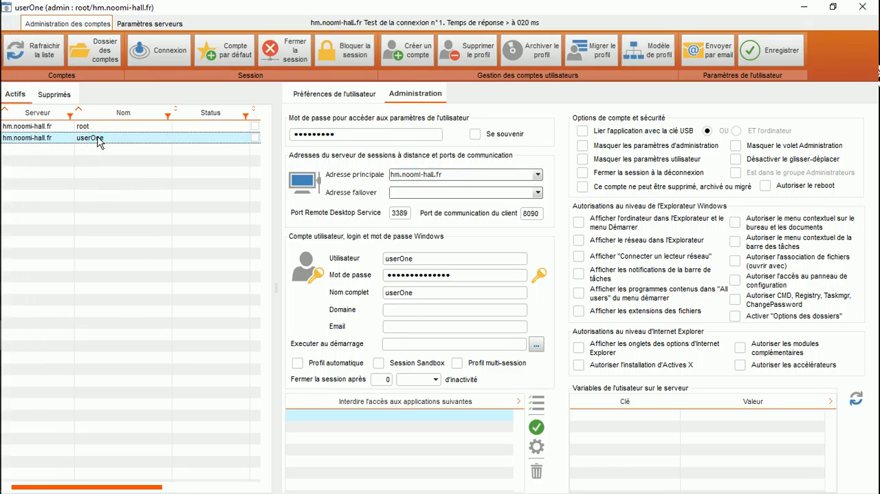
{"action": "double_click", "coordinate": [99, 141]}
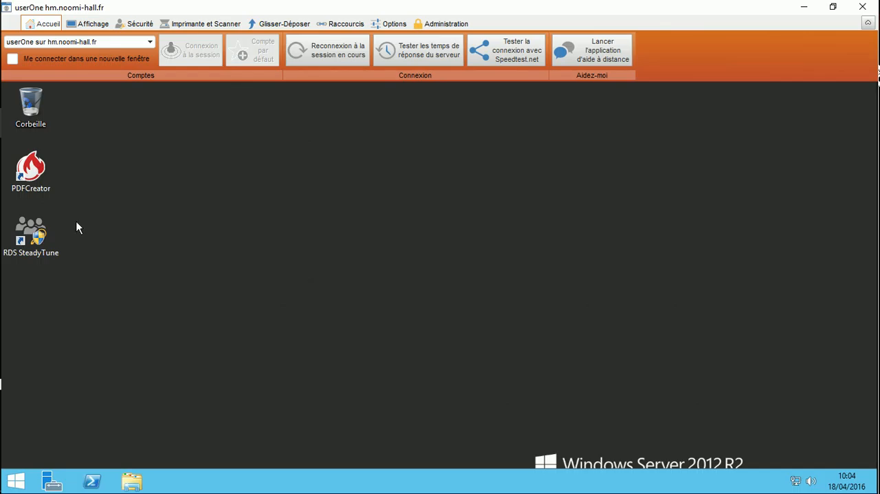
{"action": "double_click", "coordinate": [29, 172]}
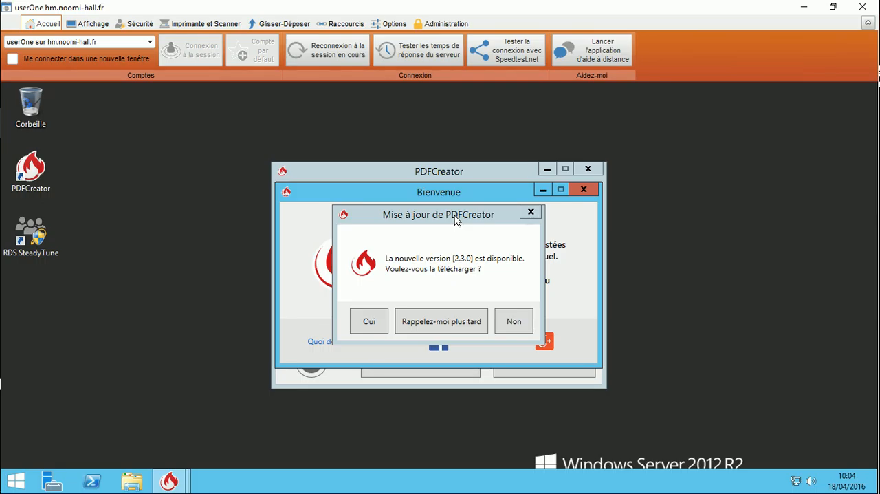
{"action": "left_click", "coordinate": [512, 322]}
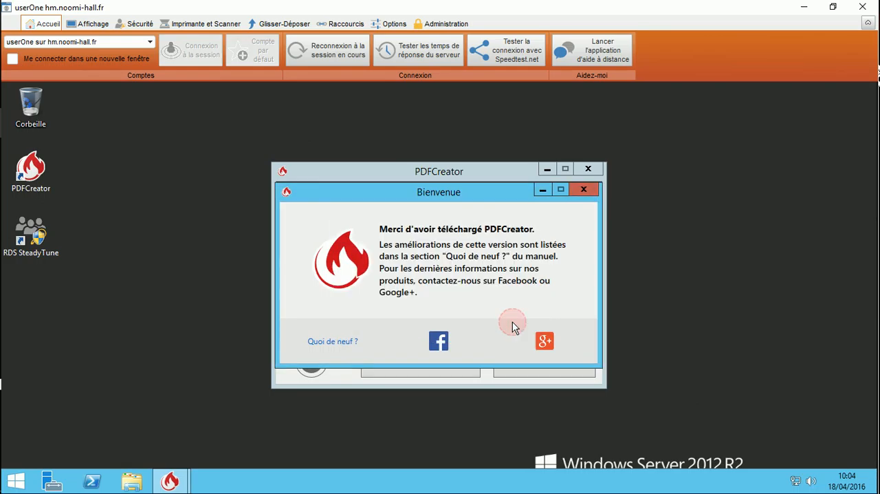
{"action": "left_click", "coordinate": [584, 190]}
Save PDFCreator's application settings and default profile settings without changes for userOne, and close PDFCreator
{"action": "left_click", "coordinate": [421, 363]}
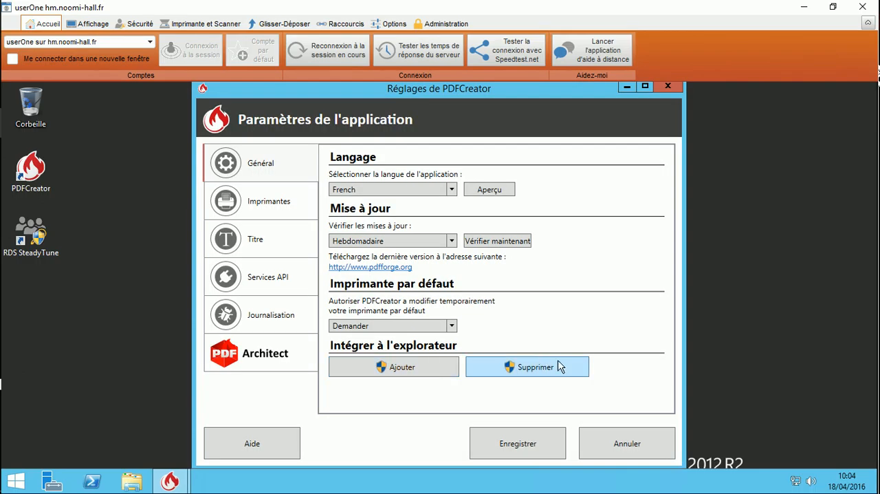
{"action": "left_click", "coordinate": [492, 449]}
{"action": "left_click", "coordinate": [552, 364]}
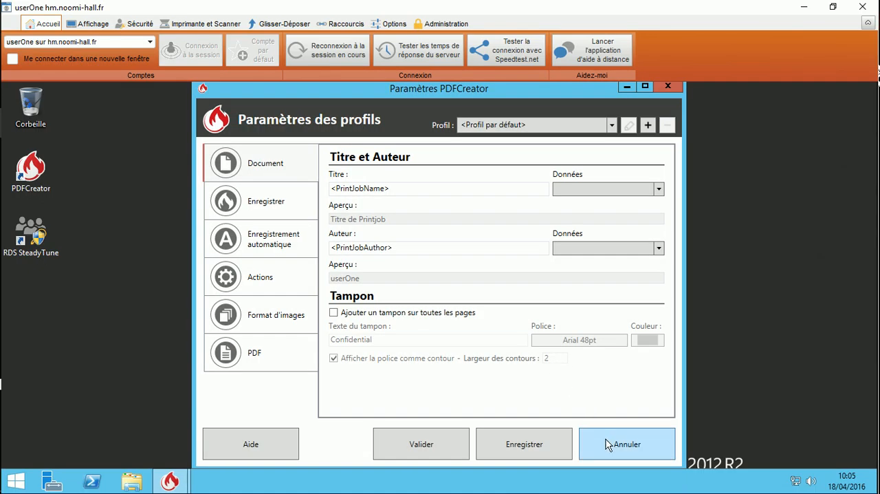
{"action": "left_click", "coordinate": [526, 445]}
{"action": "left_click", "coordinate": [588, 170]}
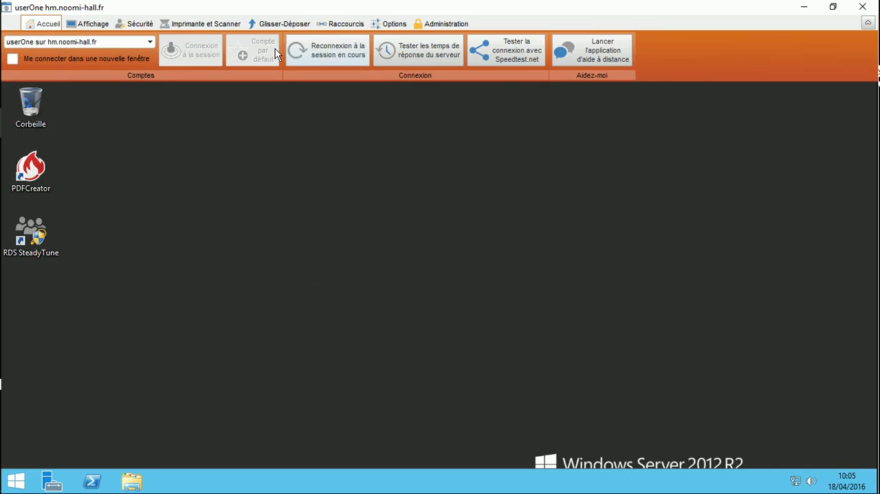
Check the userOne printer and scanner options, close that session fully and return to the root session
{"action": "left_click", "coordinate": [215, 24]}
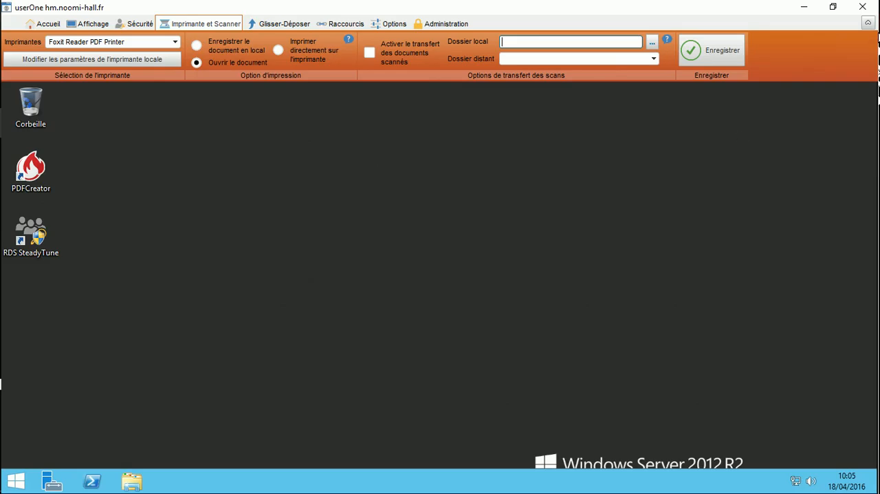
{"action": "left_click", "coordinate": [868, 8]}
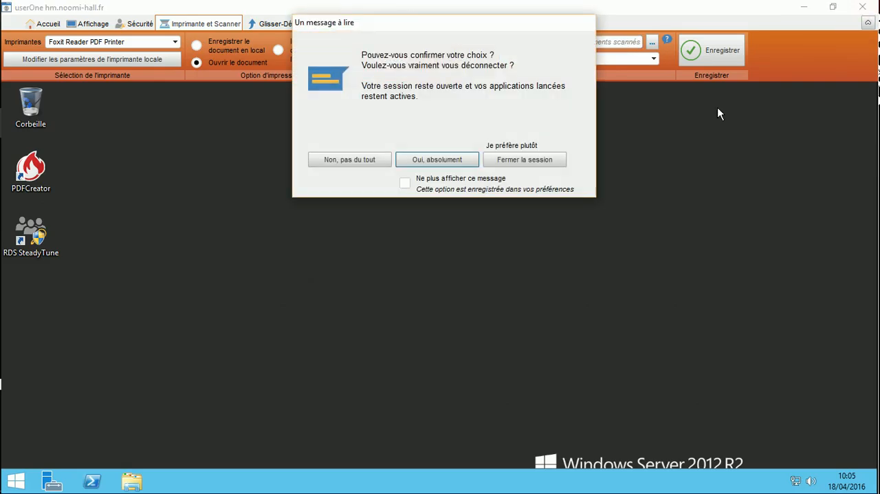
{"action": "left_click", "coordinate": [537, 158]}
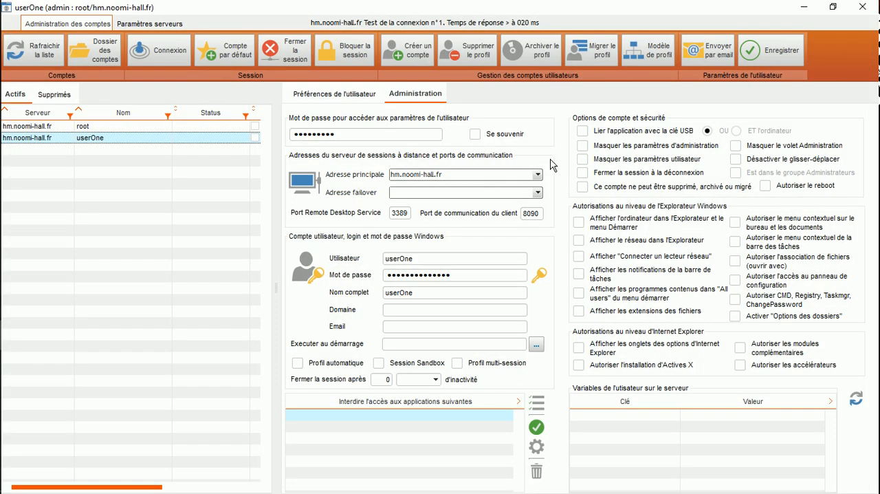
{"action": "mouse_move", "coordinate": [3, 246]}
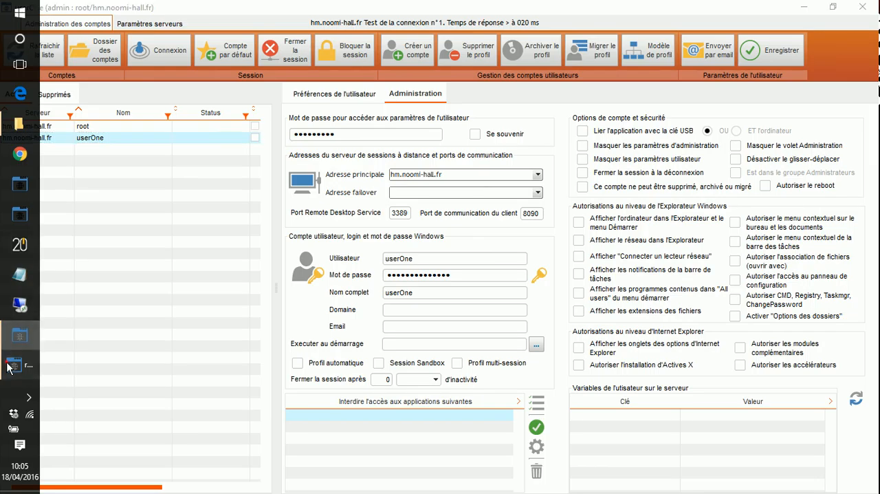
{"action": "left_click", "coordinate": [14, 364]}
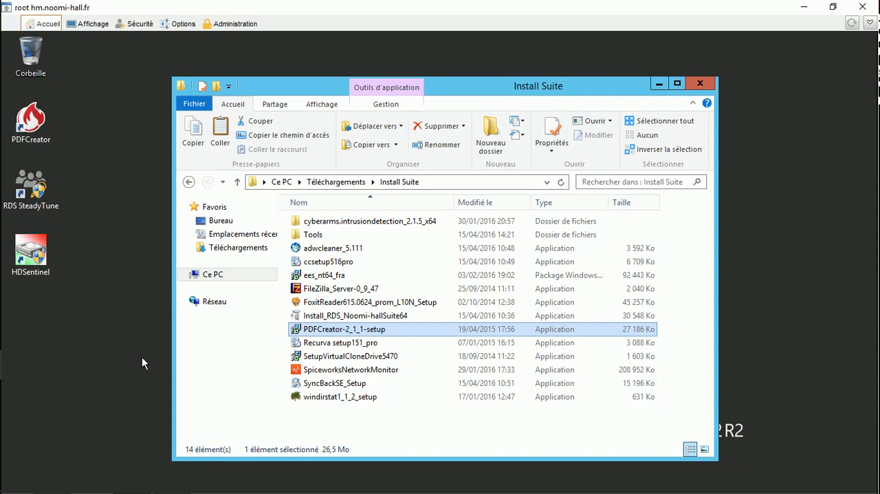